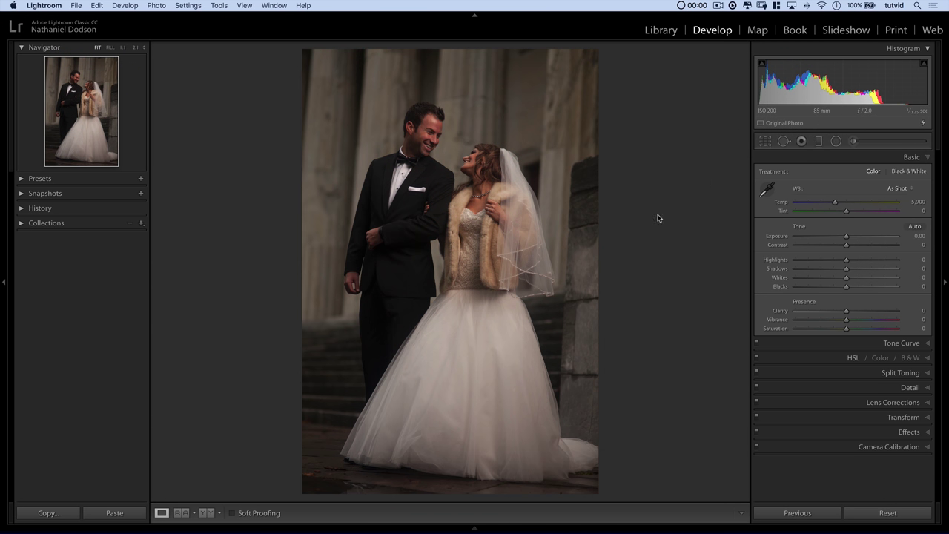
Crop the portrait to a 1 x 1 square, shifting the photo to keep the couple's heads.
left_click(765, 141)
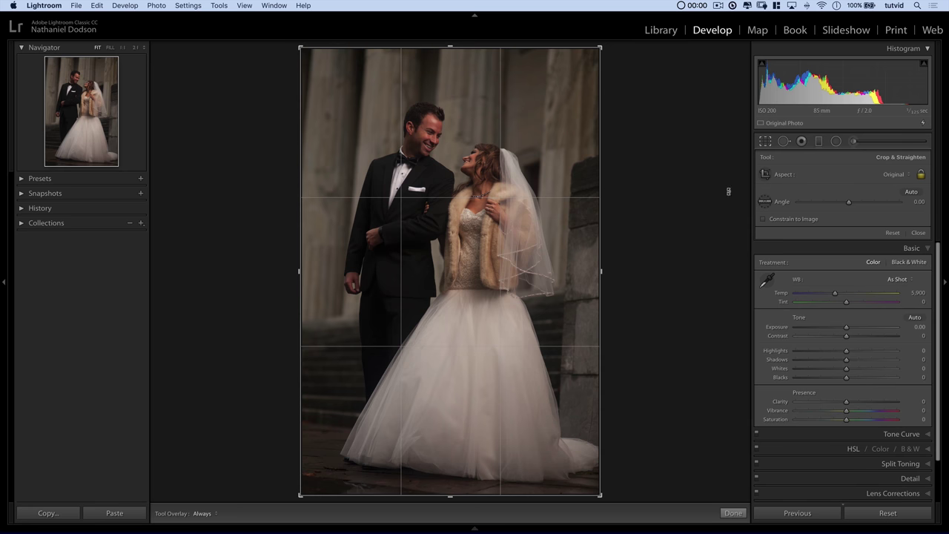
left_click(799, 176)
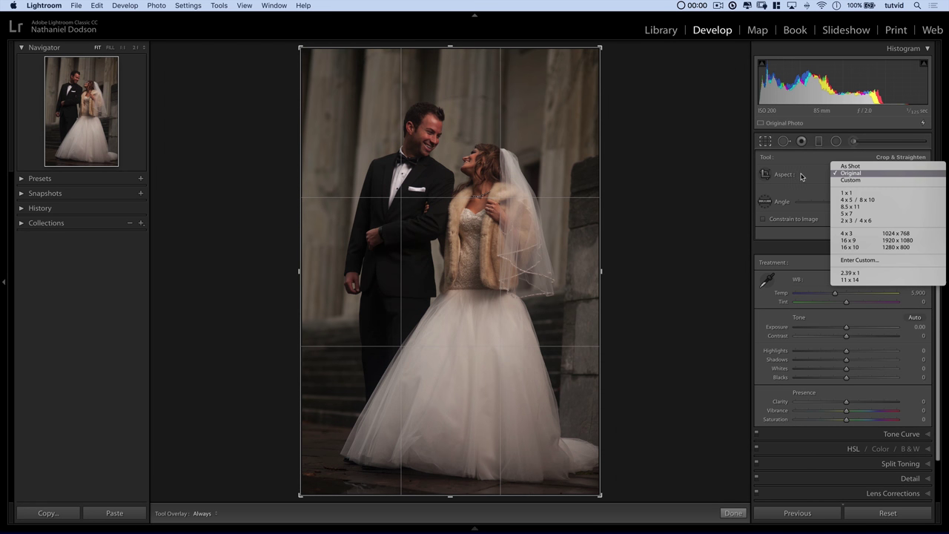
left_click(845, 193)
left_click_drag(469, 210, 468, 254)
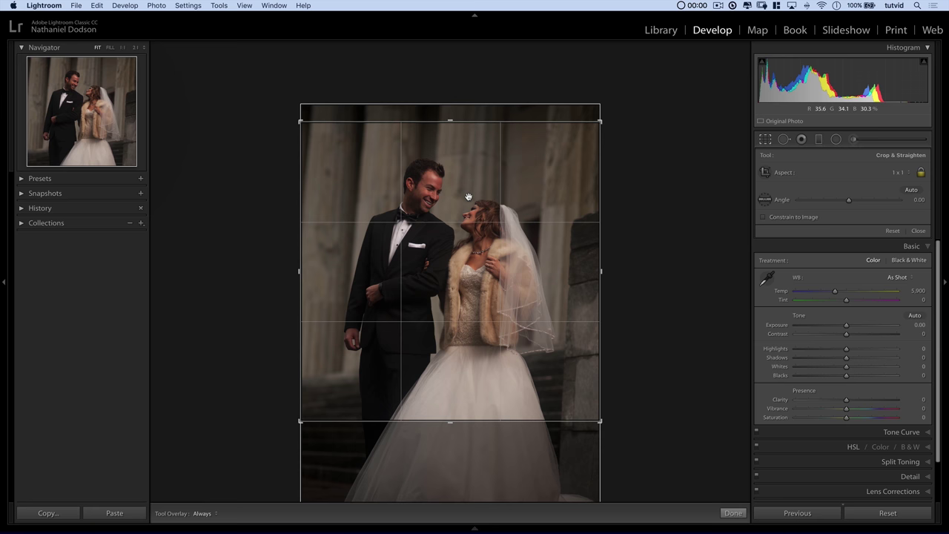
key("Return")
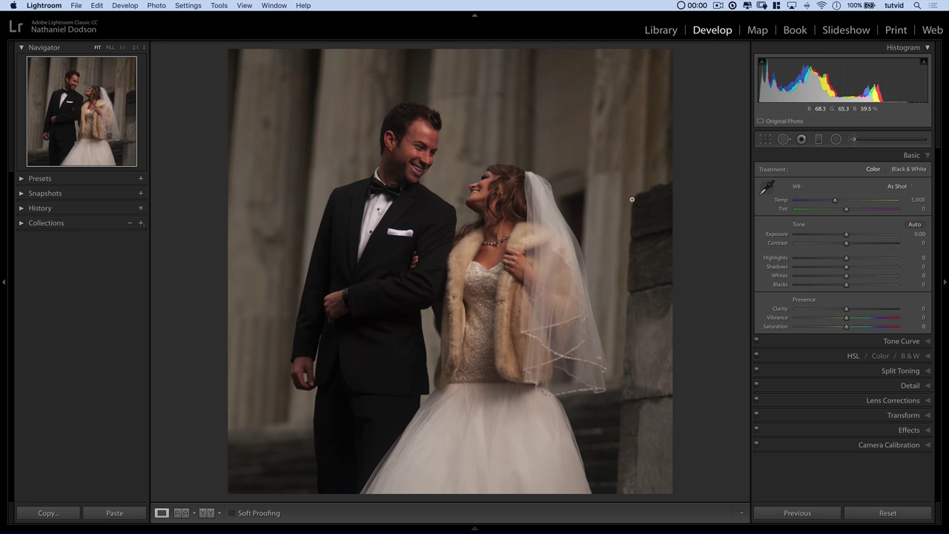
Apply the Camera Neutral profile in Camera Calibration.
left_click(915, 156)
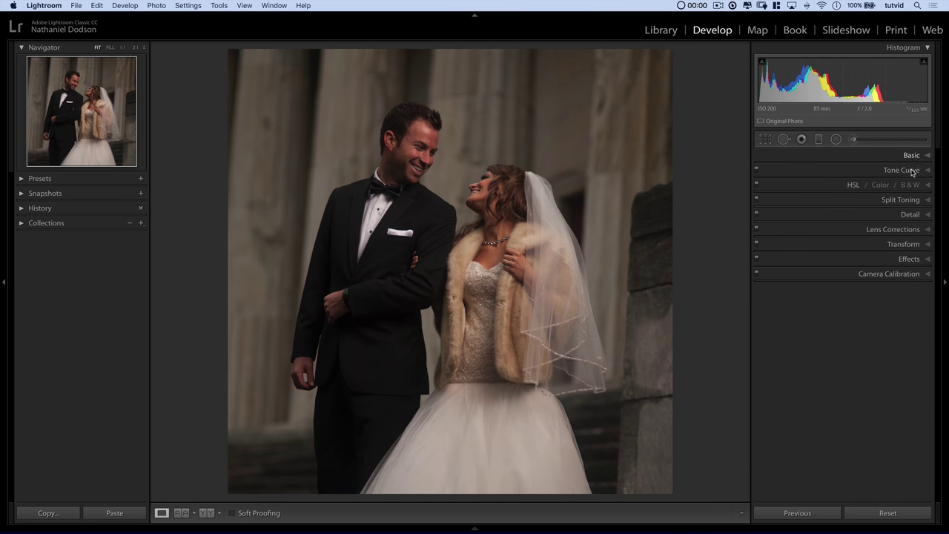
left_click(893, 275)
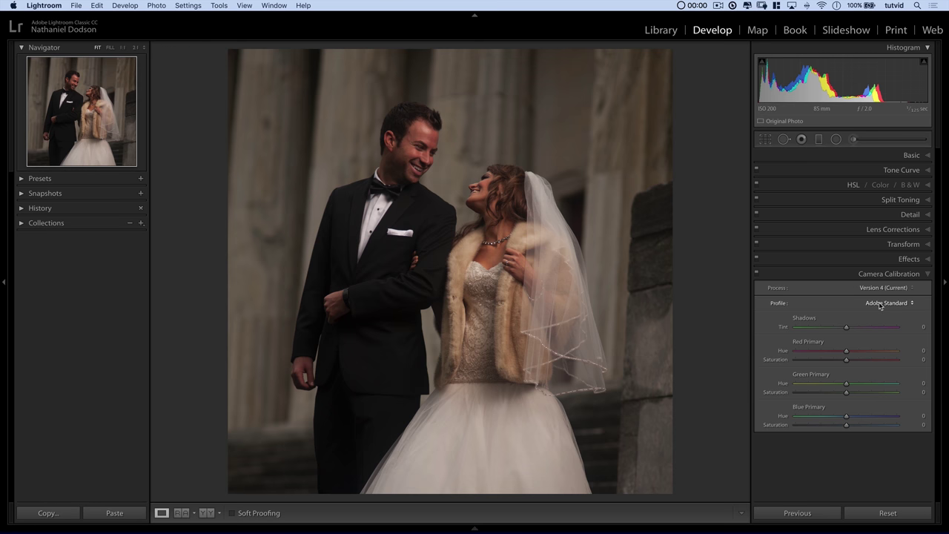
left_click(879, 304)
left_click(852, 322)
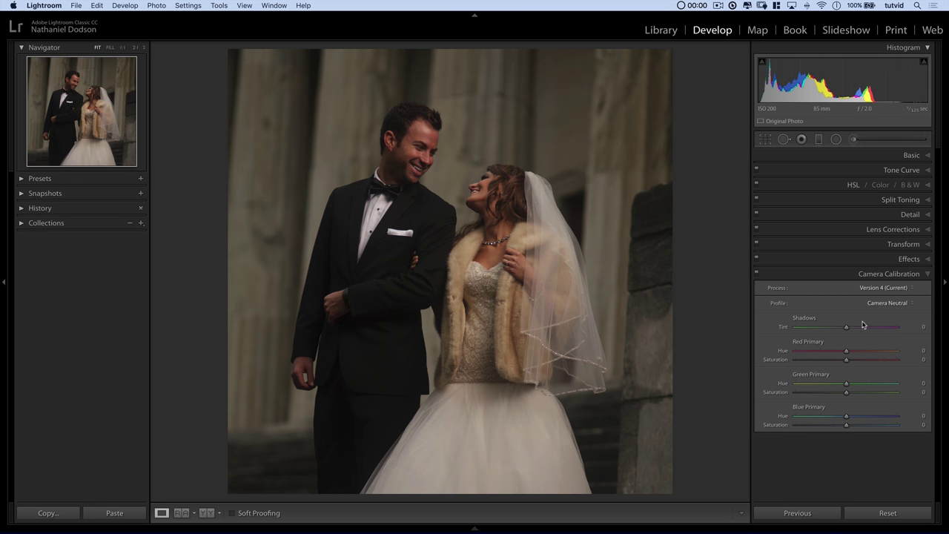
Set Shadows Tint +33, Red Saturation -19, Green Hue -26, Blue Saturation -38.
left_click_drag(846, 327, 862, 330)
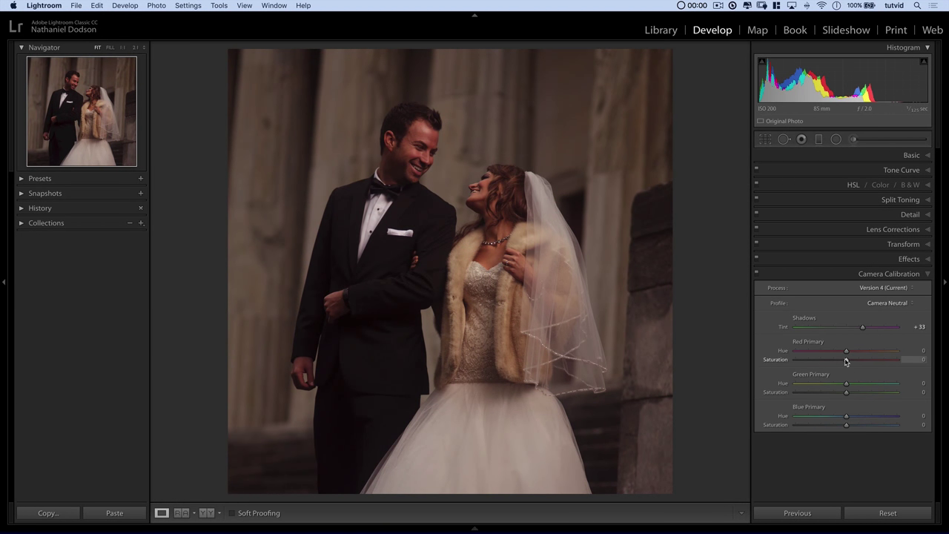
left_click_drag(842, 361, 837, 360)
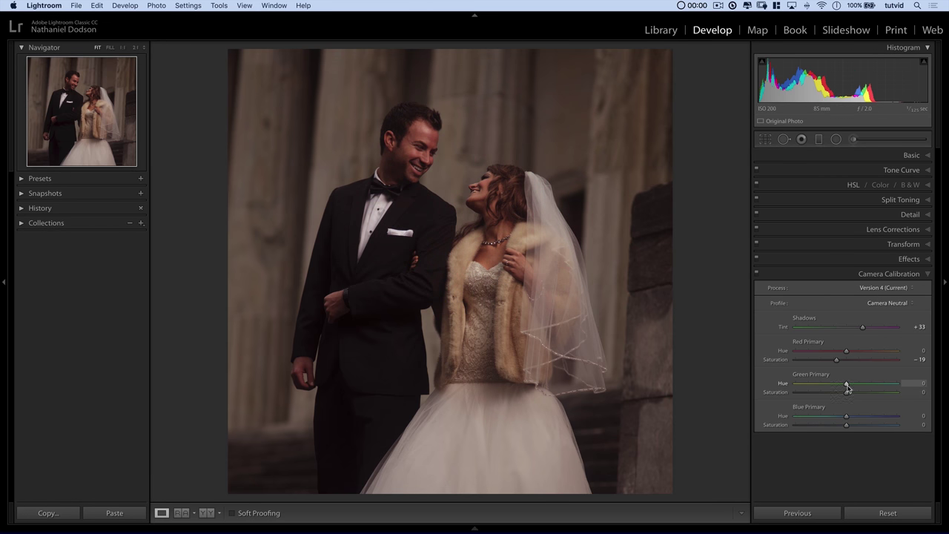
left_click_drag(847, 386, 837, 386)
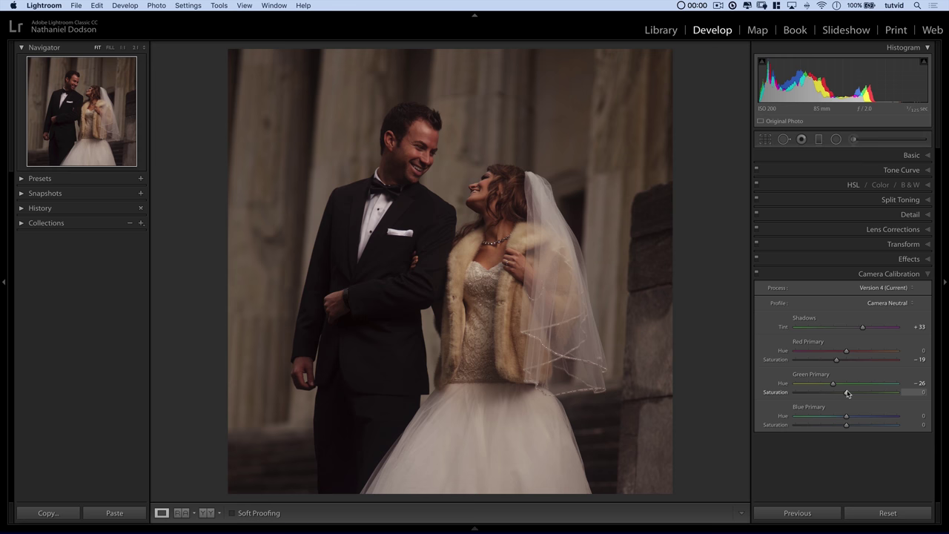
left_click_drag(847, 392, 854, 393)
left_click_drag(846, 417, 839, 418)
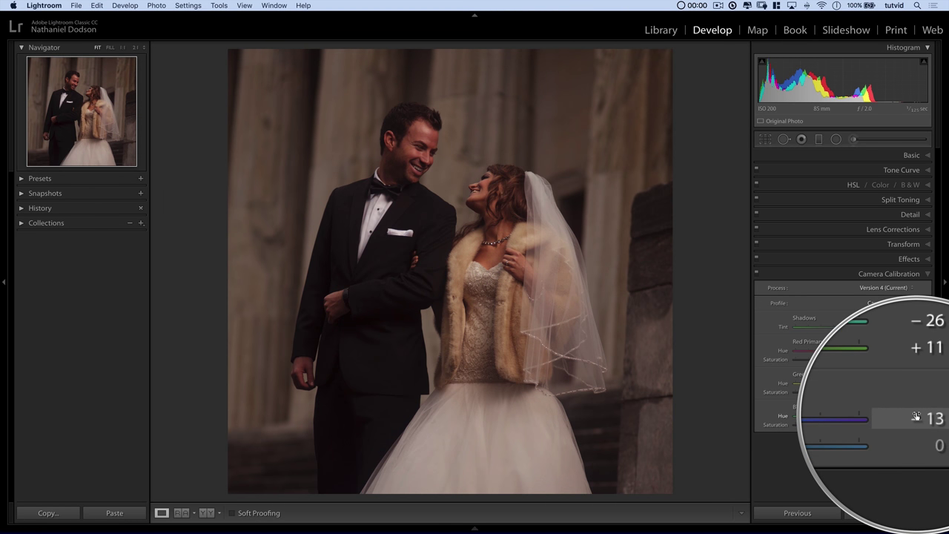
left_click_drag(847, 425, 751, 441)
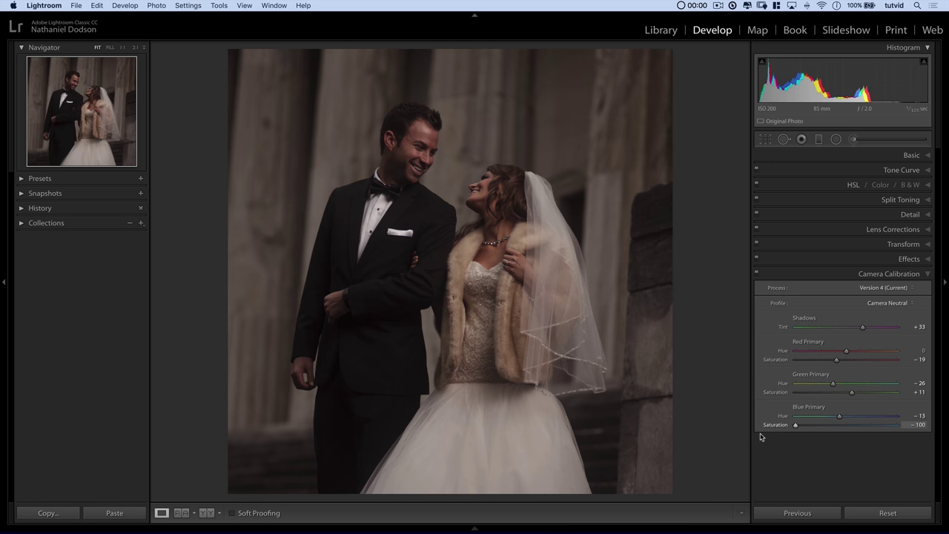
left_click_drag(796, 428, 827, 429)
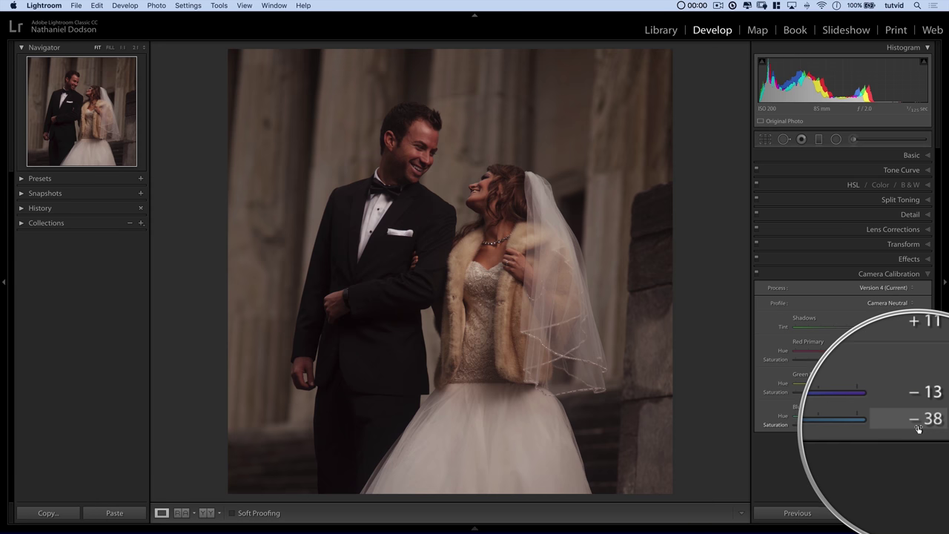
Collapse Camera Calibration and toggle it off and on to compare.
left_click(905, 275)
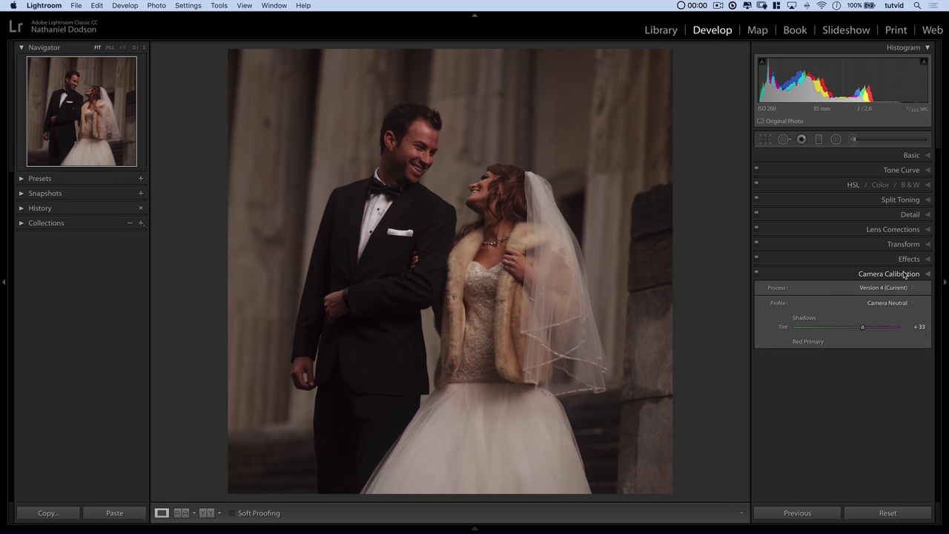
left_click(756, 275)
left_click(757, 275)
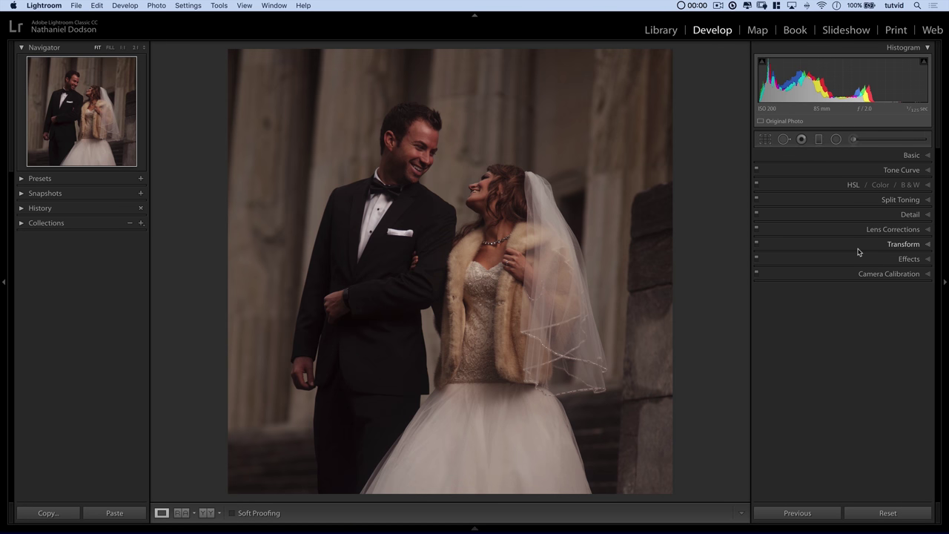
Set Dehaze Amount to 20 in Effects, comparing it off and on.
left_click(911, 259)
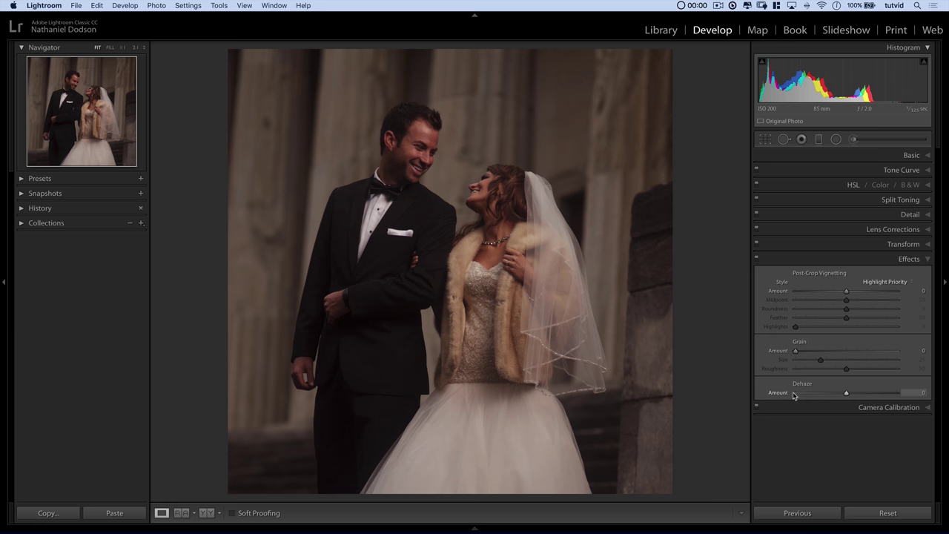
left_click(914, 393)
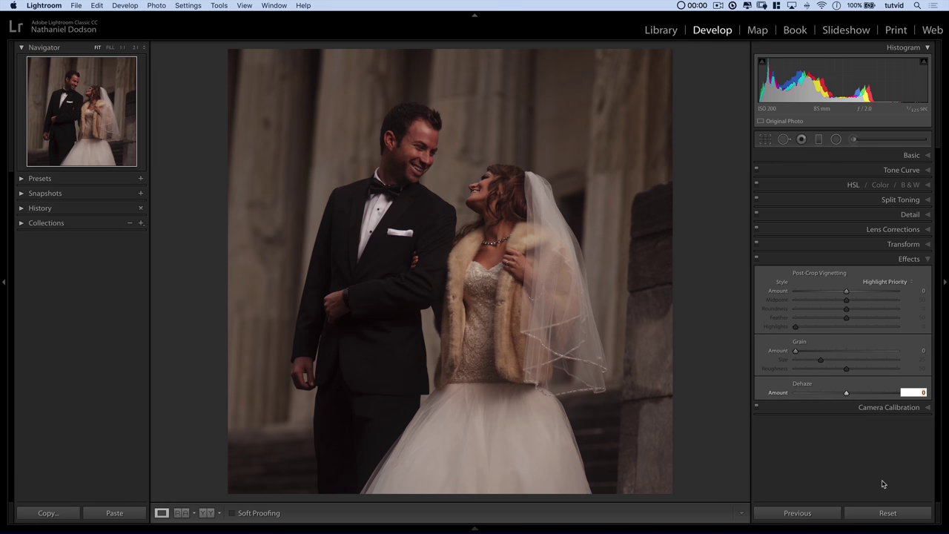
key("Return")
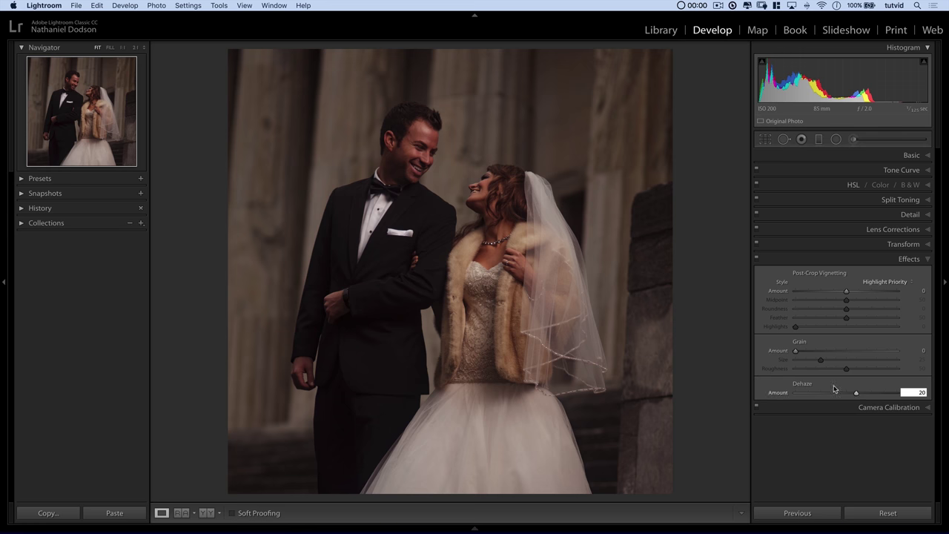
left_click(758, 259)
left_click(758, 259)
left_click(912, 259)
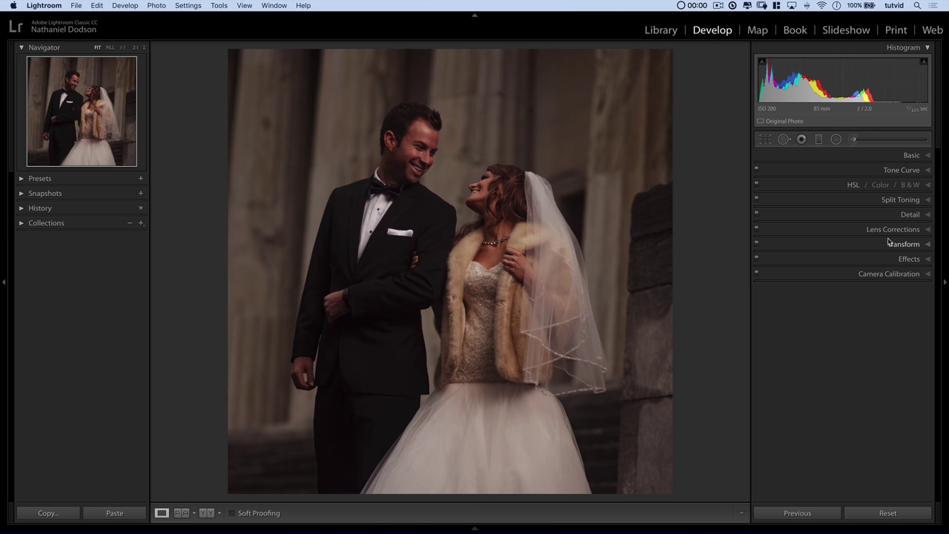
Target the Detail preview on the groom's face and view it at 1:1 zoom.
left_click(908, 214)
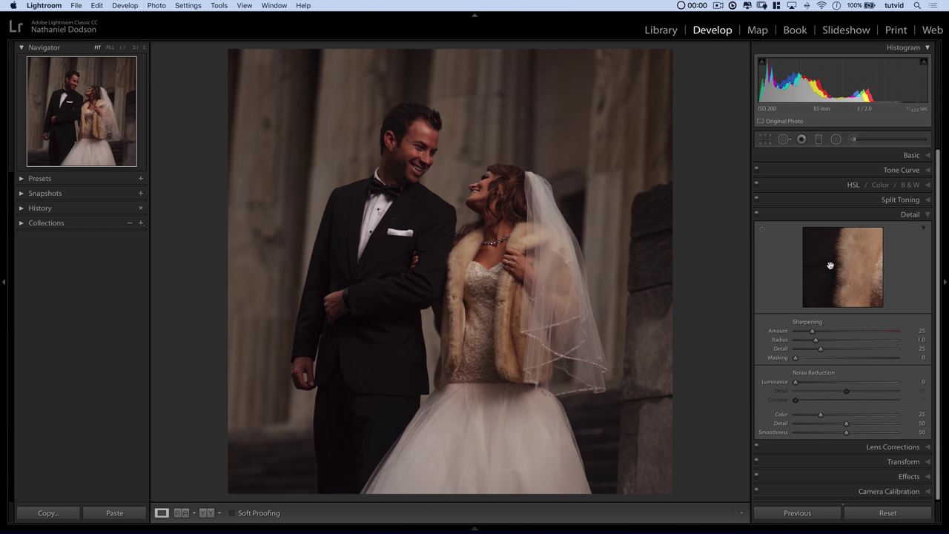
left_click(762, 229)
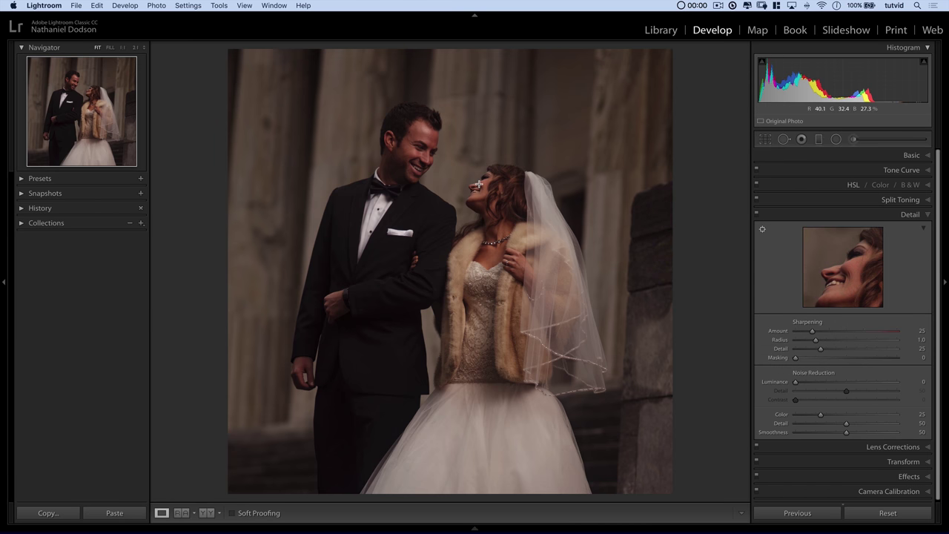
left_click(419, 148)
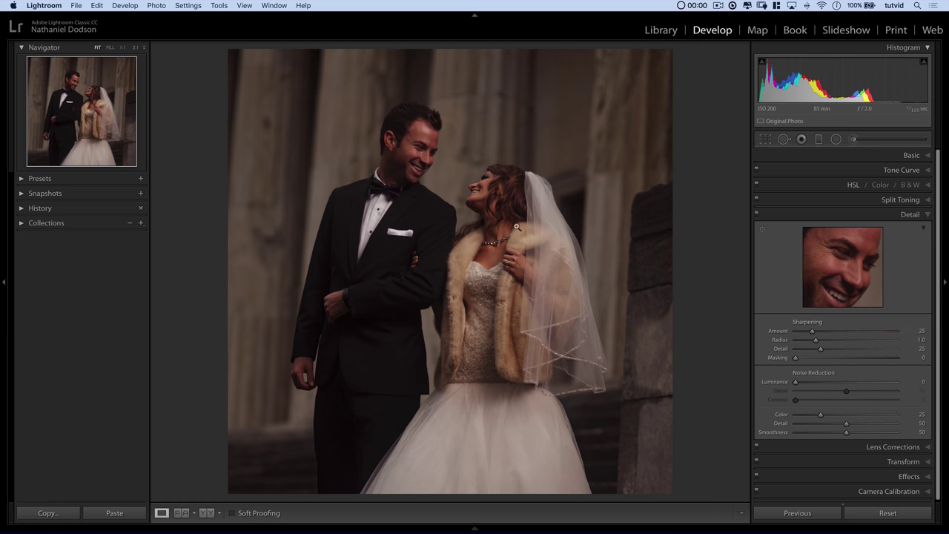
left_click(122, 47)
left_click_drag(437, 156, 463, 331)
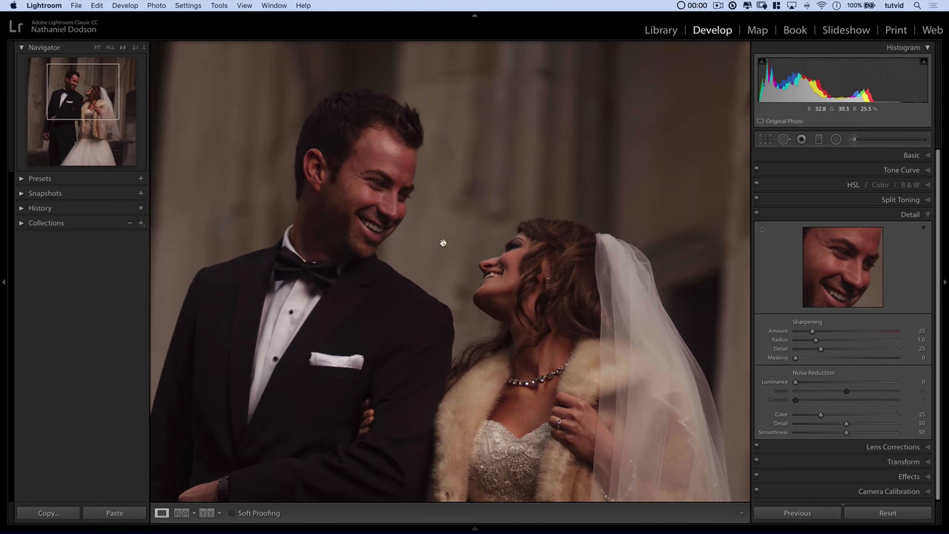
left_click_drag(386, 210, 392, 212)
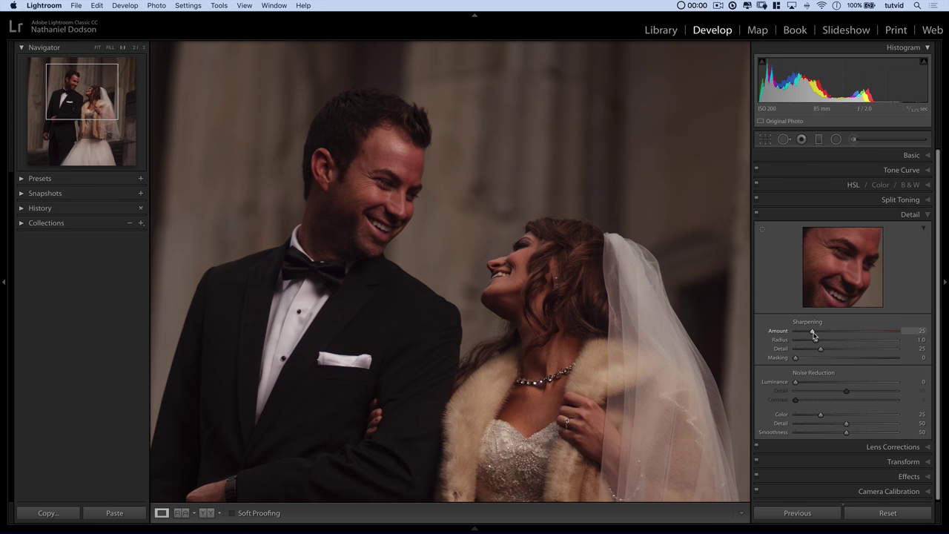
Set sharpening Amount 119, Radius 1.1 and Detail 30 with the grayscale preview.
key("alt")
key("alt")
left_click_drag(814, 335, 878, 332)
key("alt")
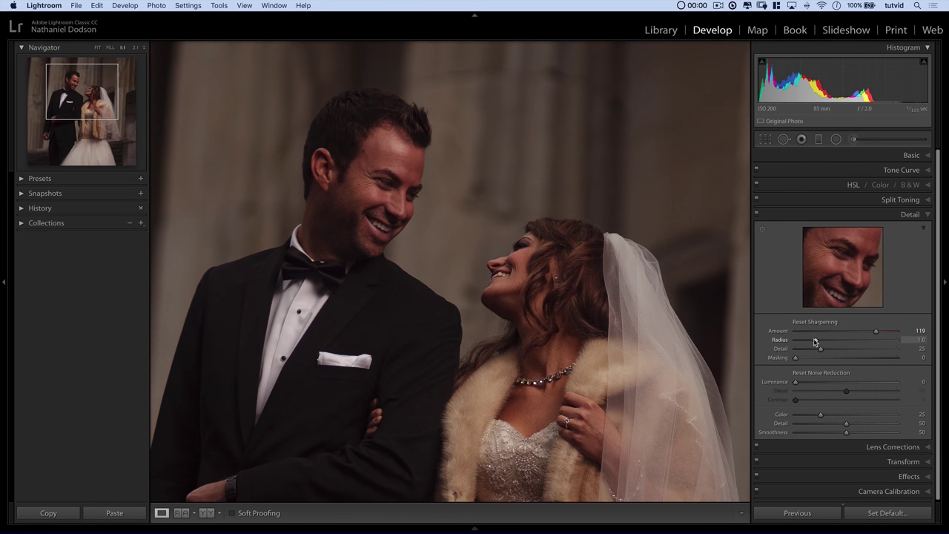
left_click_drag(815, 342, 820, 341)
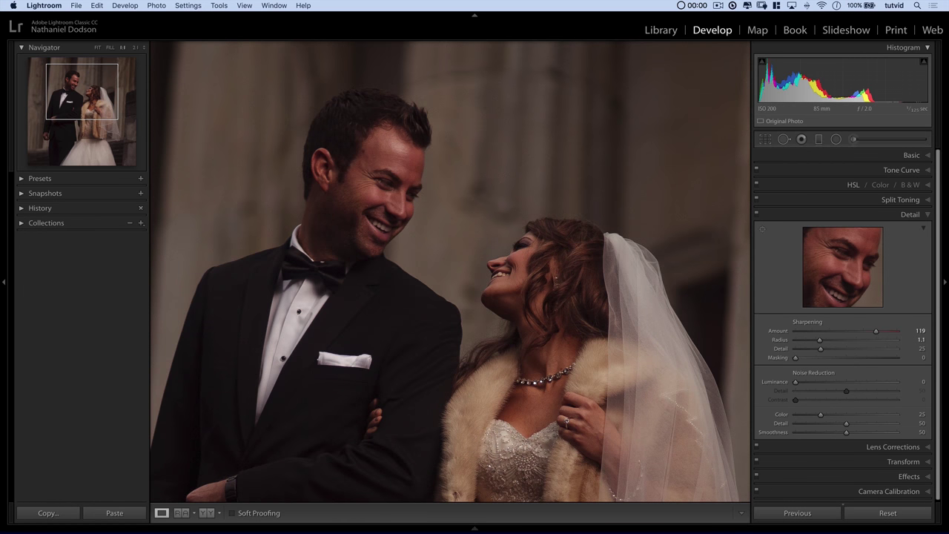
mouse_move(820, 349)
left_mouse_down()
mouse_move(850, 351)
mouse_move(796, 355)
mouse_move(927, 357)
mouse_move(818, 348)
mouse_move(826, 346)
left_mouse_up()
Adjust sharpening Masking to 27 and Detail to 19 using the mask preview.
key("alt")
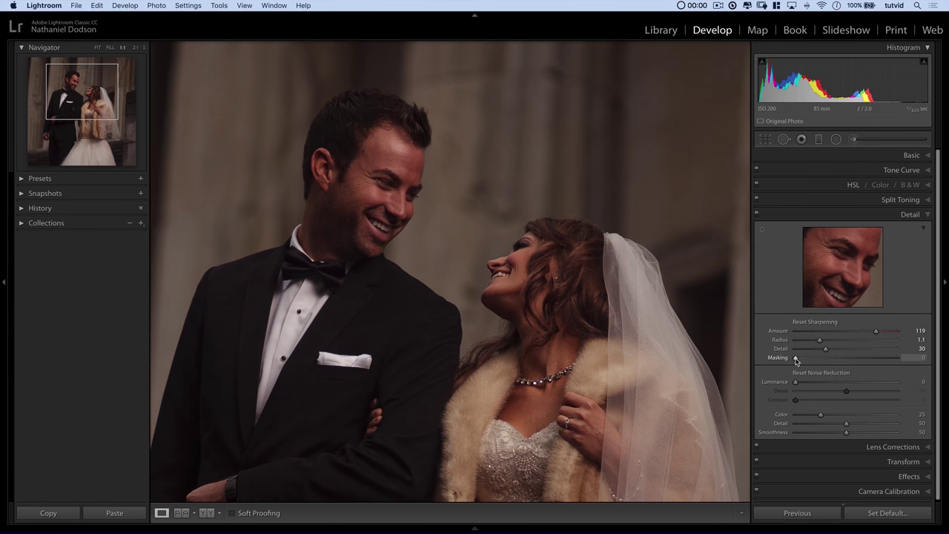
left_click_drag(796, 359, 836, 361)
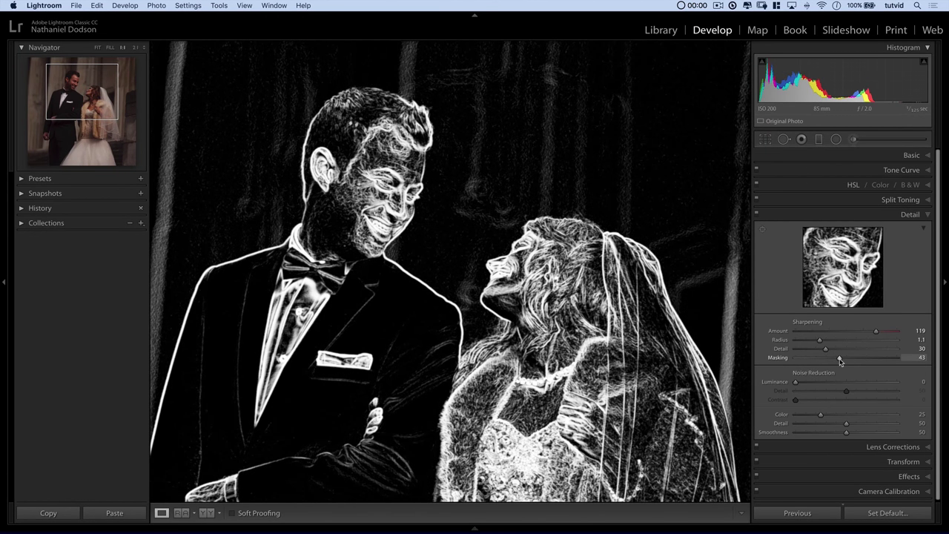
left_click_drag(840, 360, 843, 360)
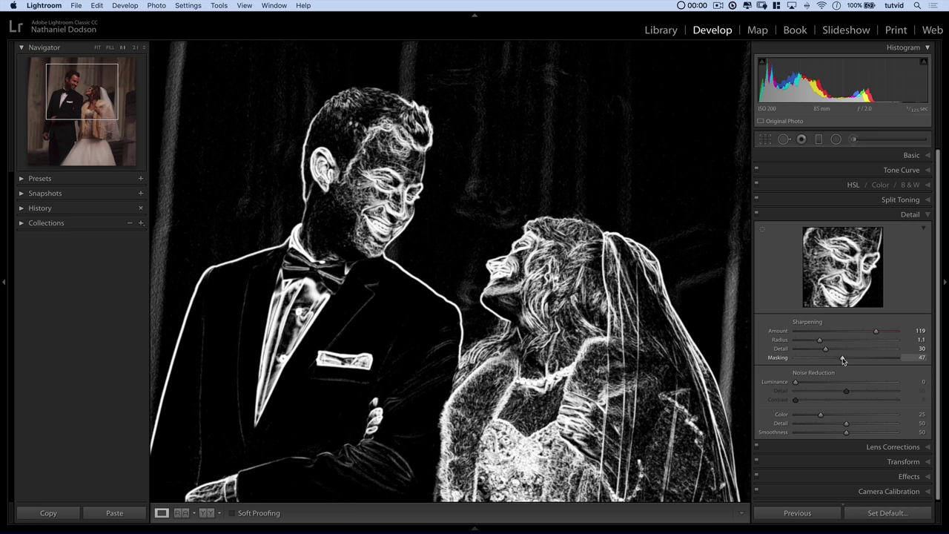
left_click_drag(840, 360, 842, 361)
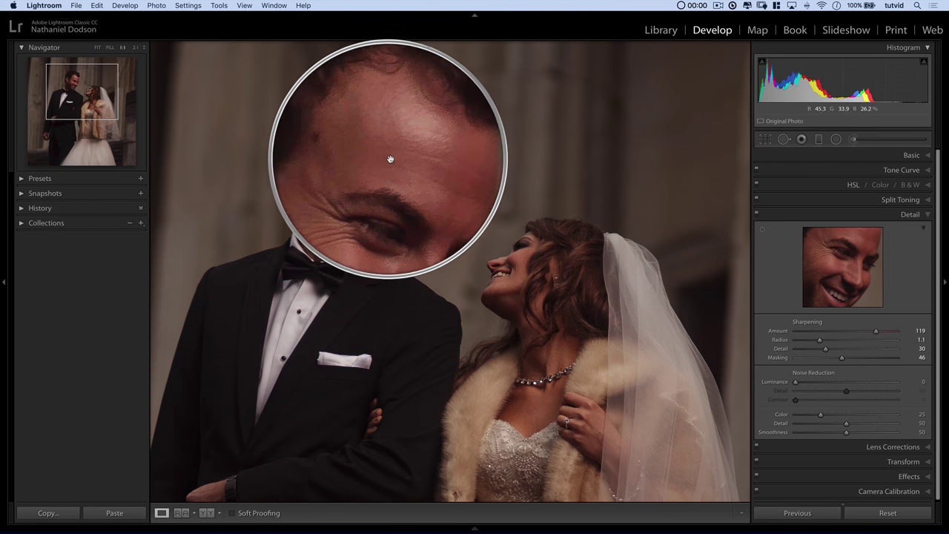
key("alt")
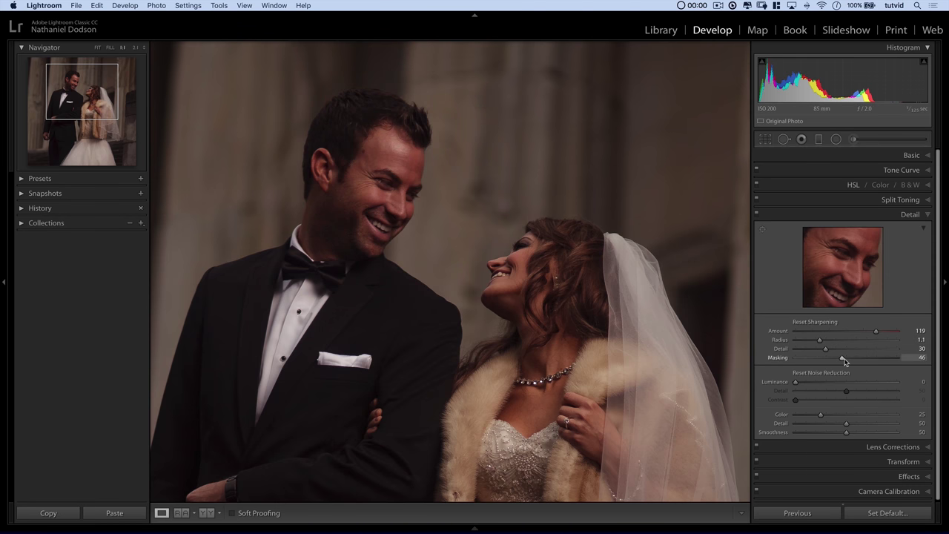
left_click_drag(844, 359, 827, 361)
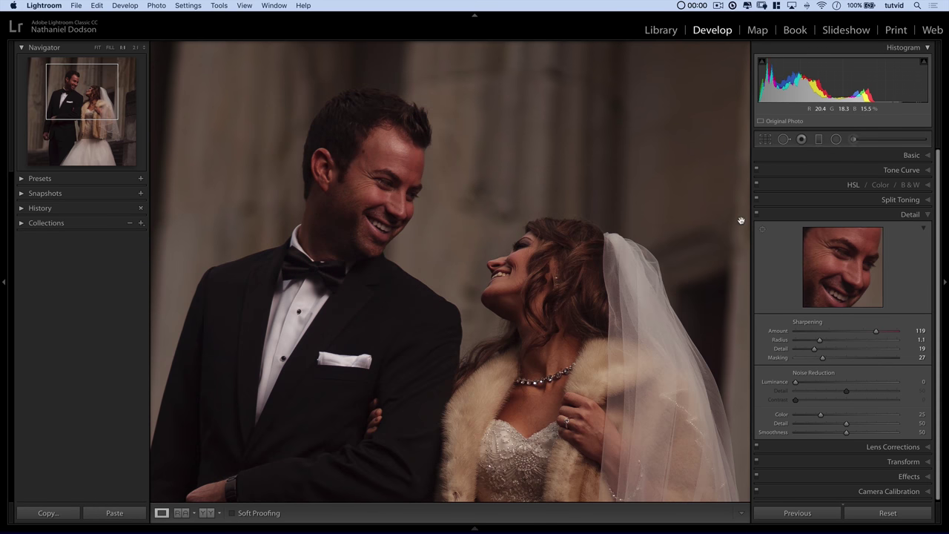
Fit the photo in view and warm the white balance to Temp 6,533, Tint -11.
left_click(911, 214)
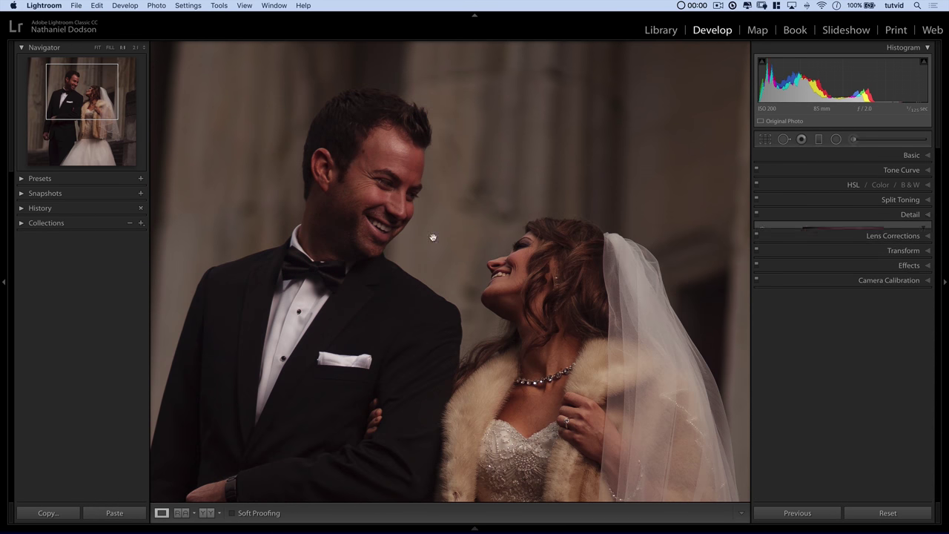
left_click(97, 47)
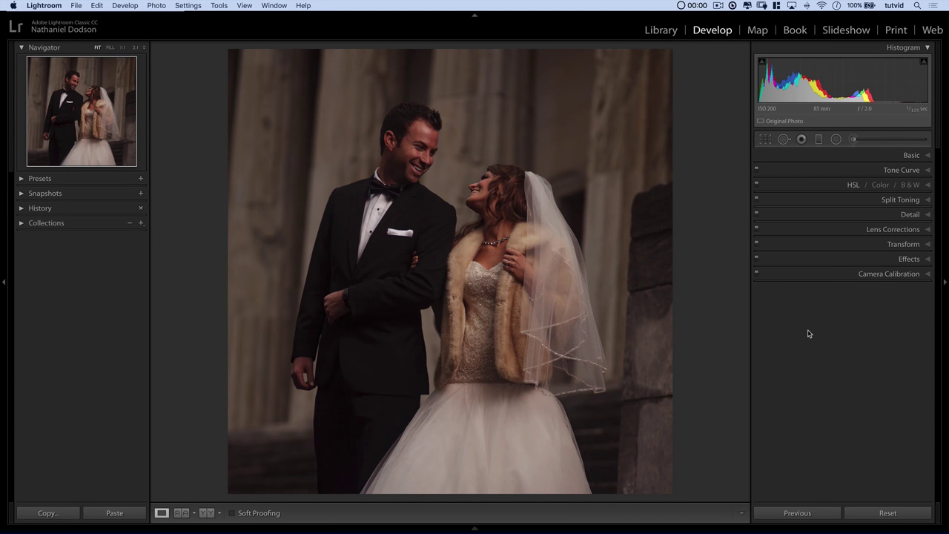
left_click(910, 155)
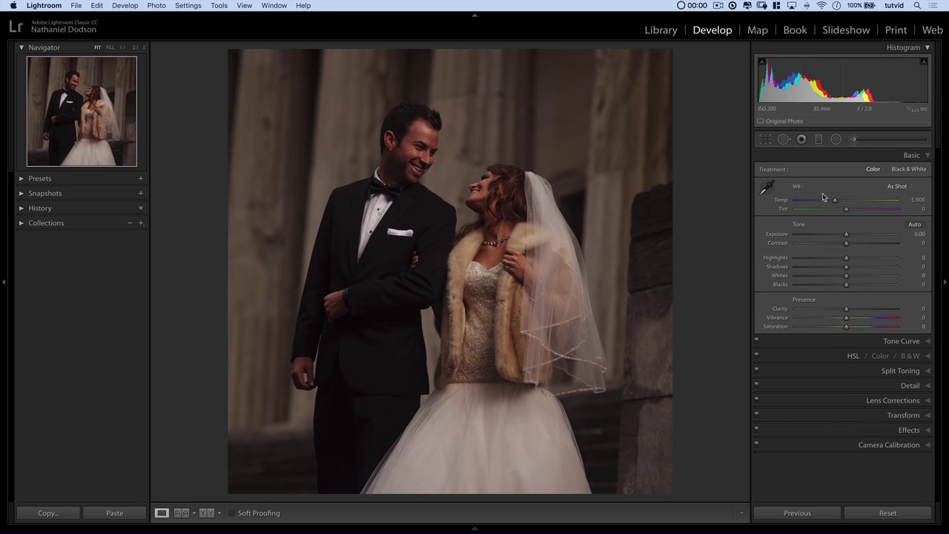
left_click_drag(835, 202, 837, 202)
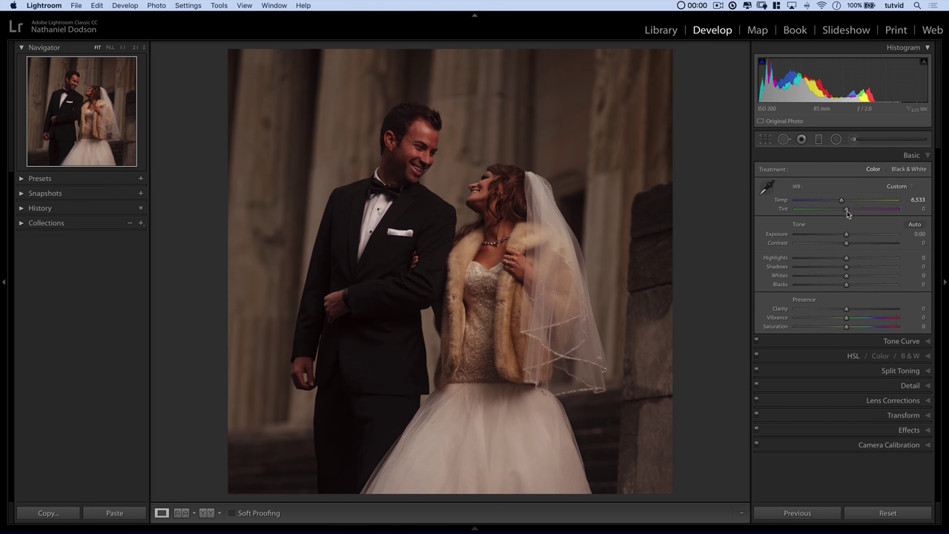
left_click_drag(846, 212, 848, 212)
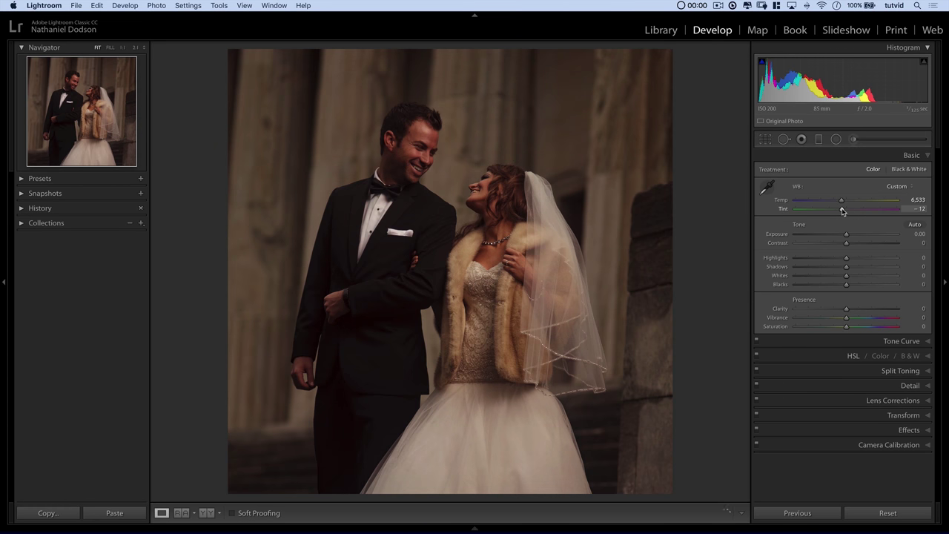
left_click_drag(841, 210, 838, 210)
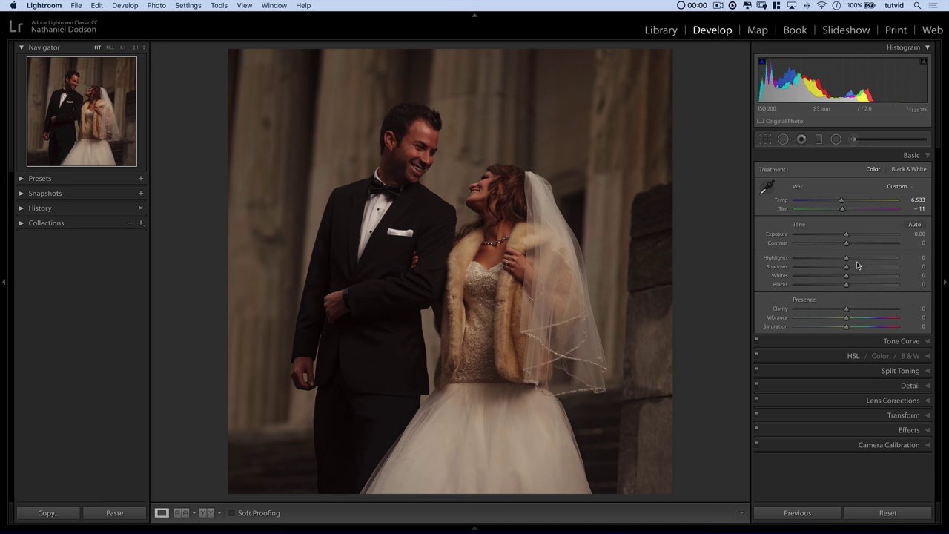
Set Contrast +15, Shadows +50 and Blacks -30.
left_click(906, 243)
key("Up")
key("Up")
key("Up")
key("Up")
key("Up")
key("Up")
key("Up")
key("Up")
key("Up")
key("Up")
key("Up")
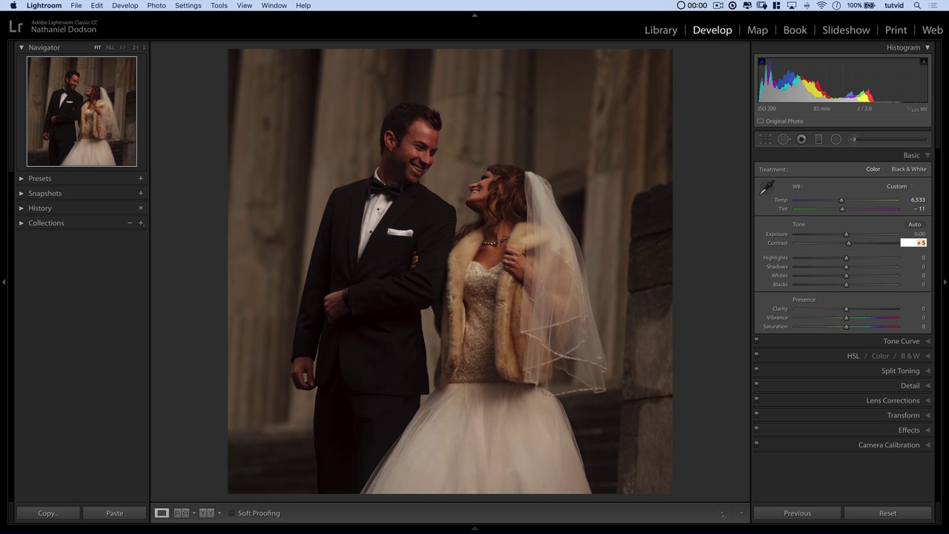
key("Up")
key("Up")
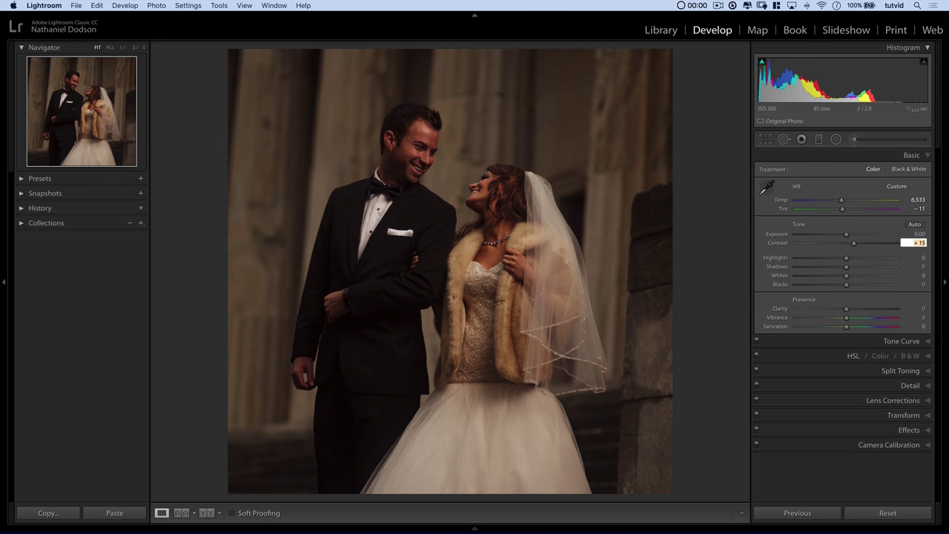
key("Tab")
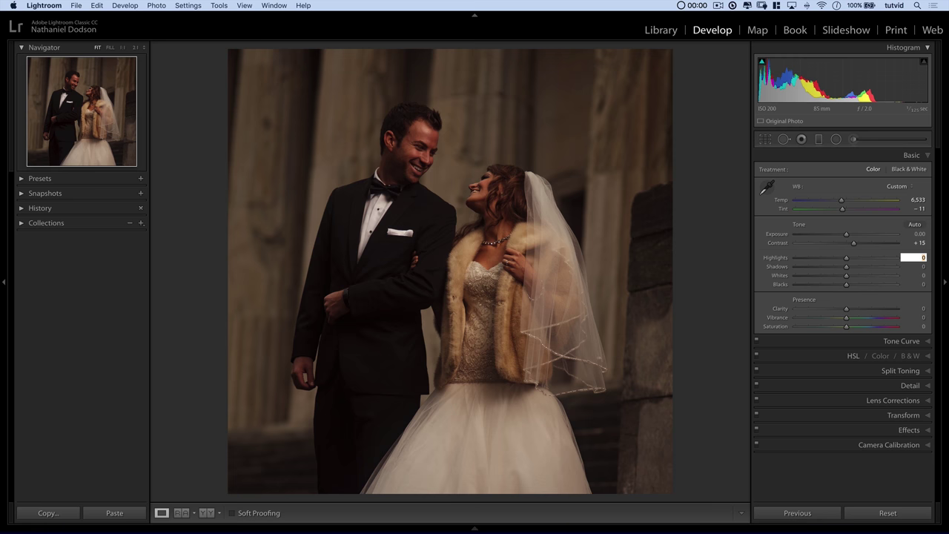
key("Tab")
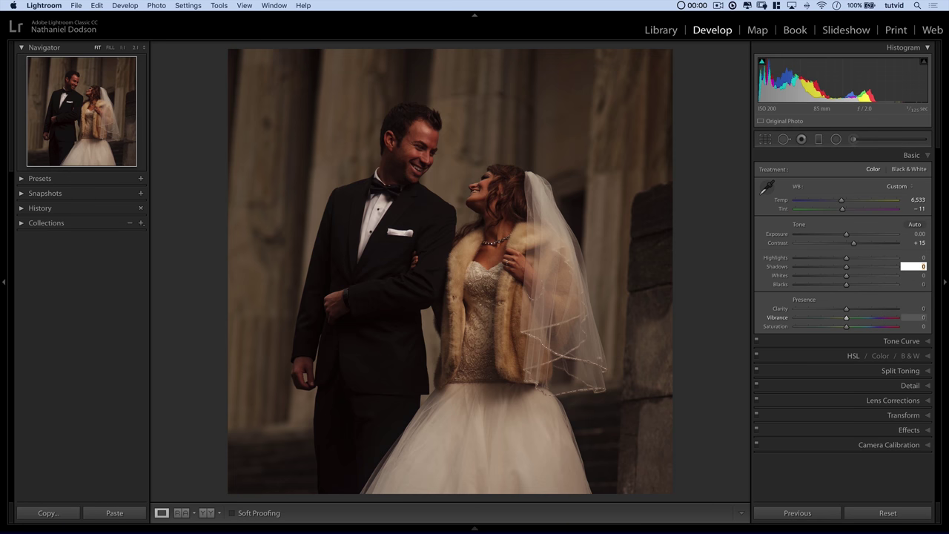
key("Up")
key("Up")
key("Up")
key("Up")
key("Up")
key("Up")
key("Up")
key("Up")
key("Up")
key("Up")
key("Up")
key("Up")
key("Up")
key("Up")
key("Up")
key("Up")
key("Up")
key("Up")
key("Up")
key("Up")
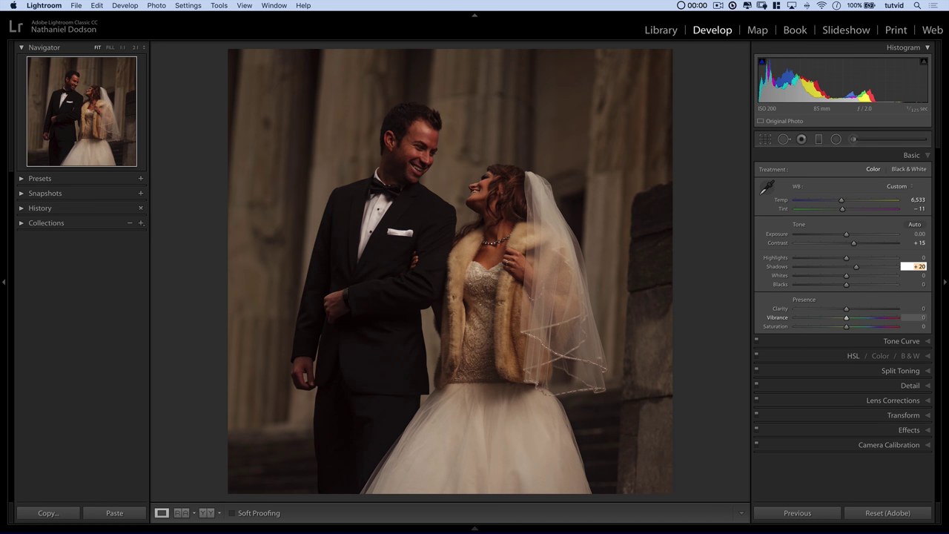
key("Up")
key("Up")
key("Up")
key("Up")
key("Up")
key("Up")
key("Up")
key("Up")
key("Up")
key("Up")
key("Up")
key("Up")
key("Up")
key("Up")
key("Up")
key("Up")
key("Up")
key("Up")
key("Up")
key("Up")
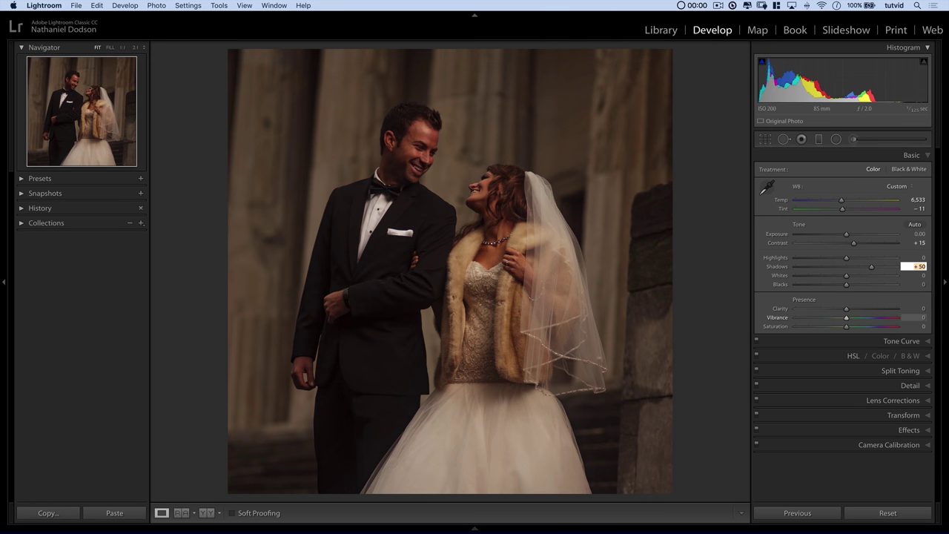
key("Tab")
key("Tab")
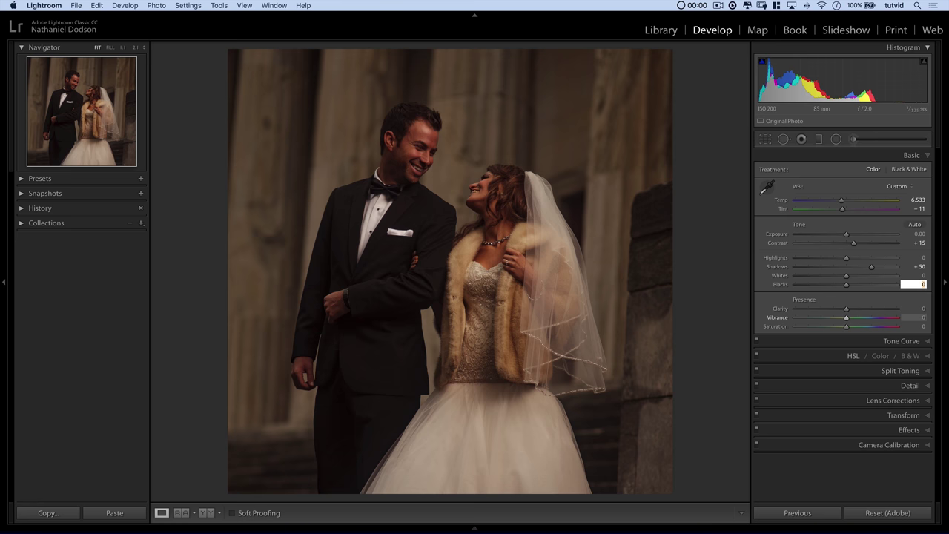
key("Down")
key("Down")
key("Down")
key("Down")
key("Down")
key("Down")
key("Down")
key("Down")
key("Down")
key("Down")
key("Down")
key("Down")
key("Down")
key("Down")
key("Down")
key("Down")
key("Down")
key("Down")
key("Down")
key("Down")
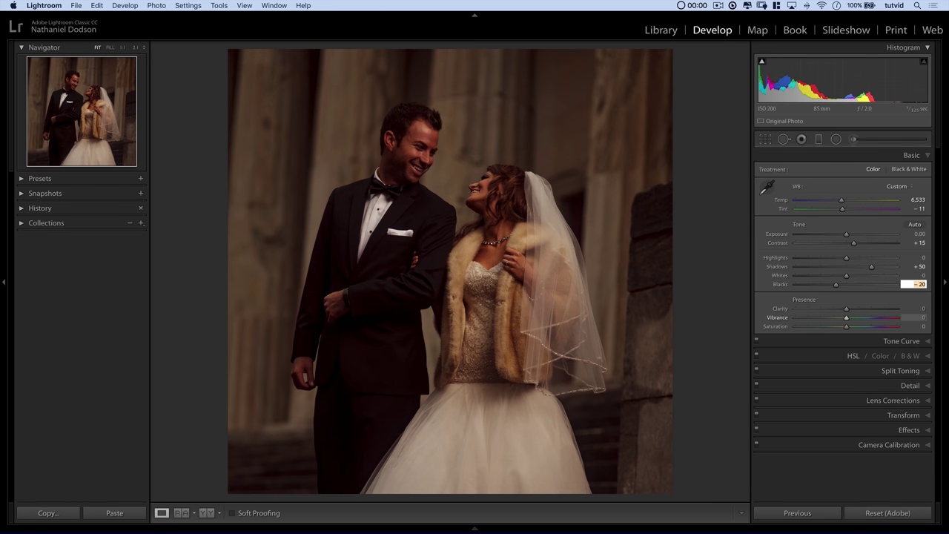
key("Down")
key("Down")
key("Down")
key("Down")
key("Down")
key("Down")
key("Down")
key("Down")
key("Down")
key("Down")
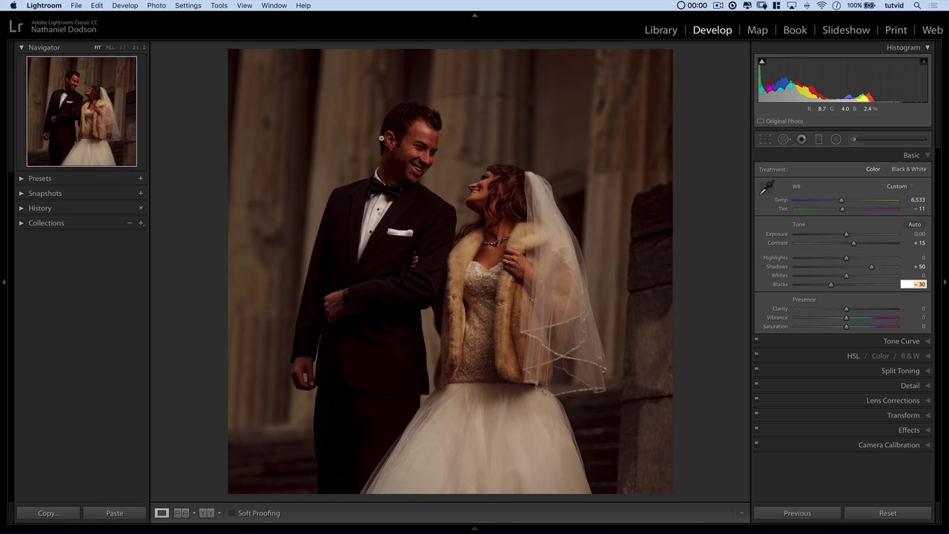
Set Clarity +25 and Vibrance -10, then collapse the Basic panel.
left_click(914, 309)
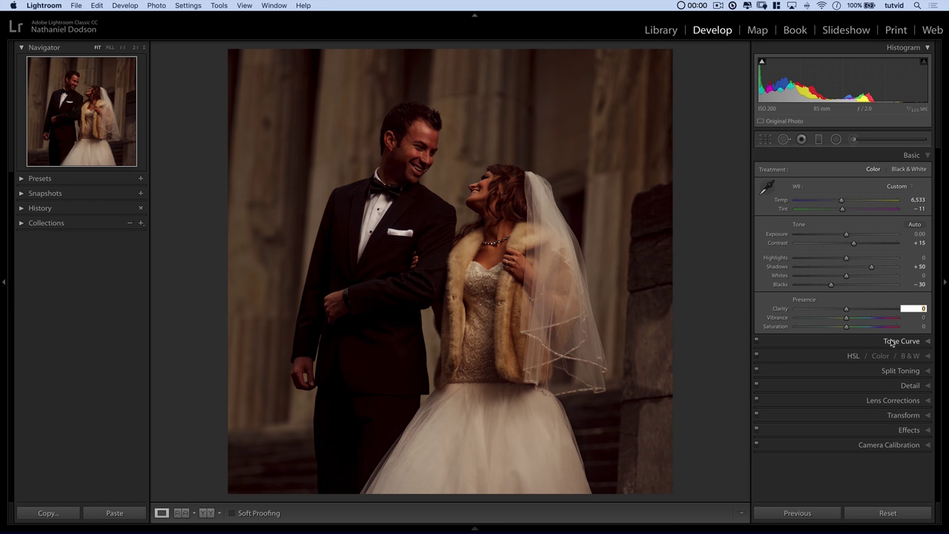
type("20")
key("Return")
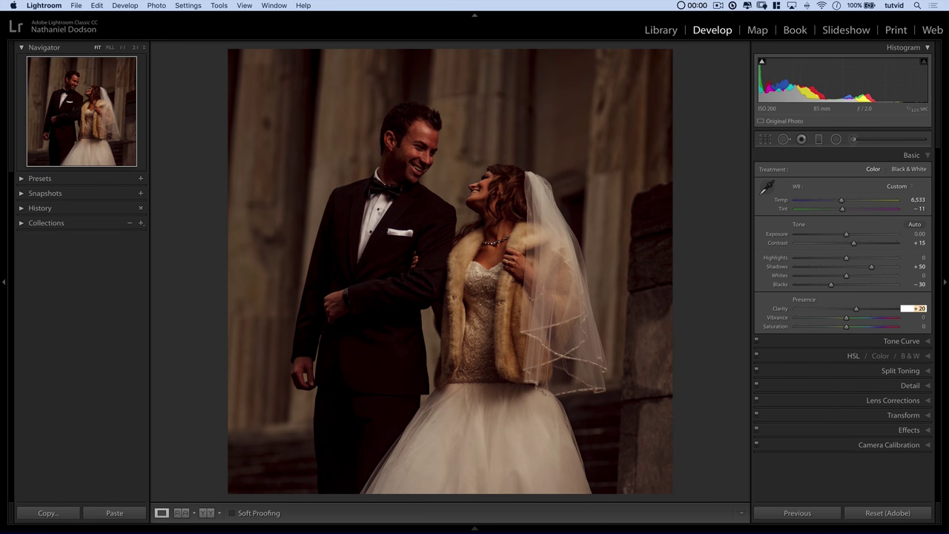
key("shift+Up")
key("Tab")
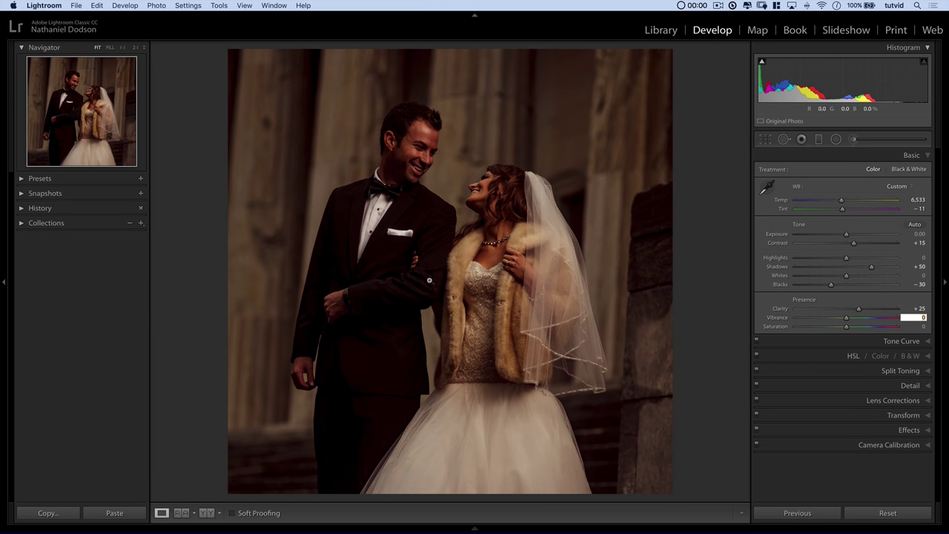
key("shift")
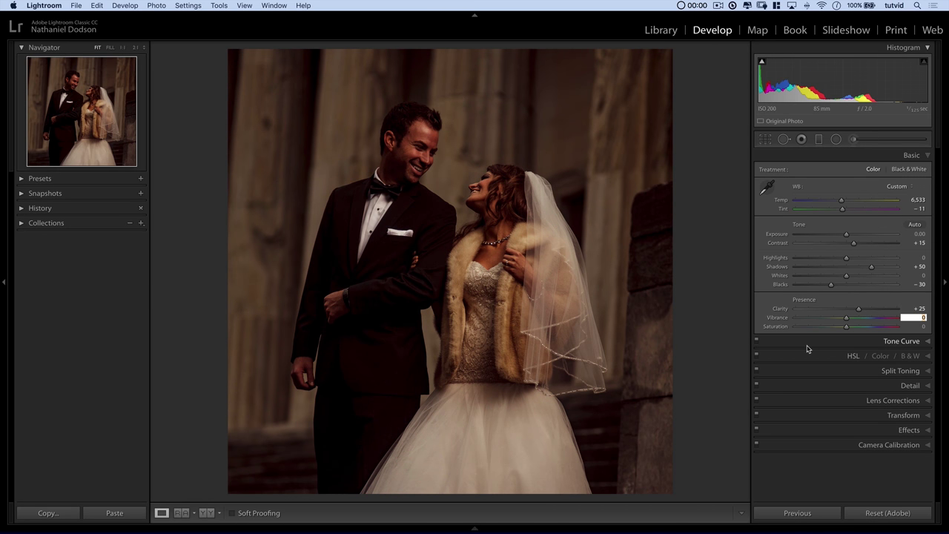
key("shift+Down")
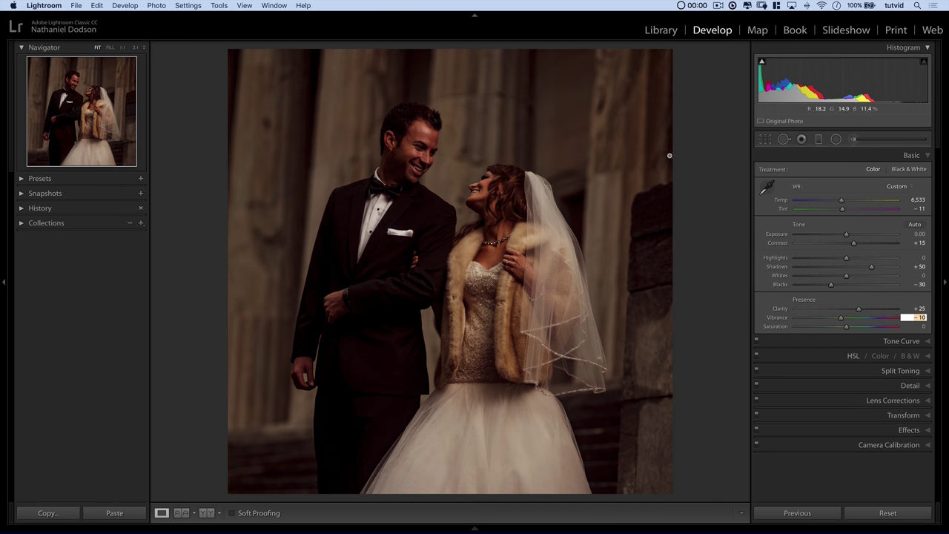
left_click(908, 155)
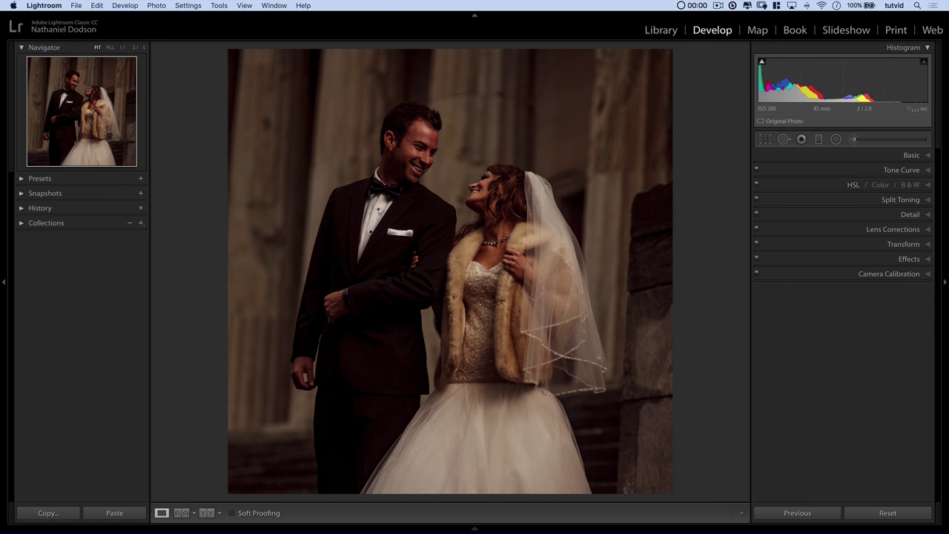
Expand Tone Curve with the Linear preset and switch to the editable point curve.
left_click(899, 171)
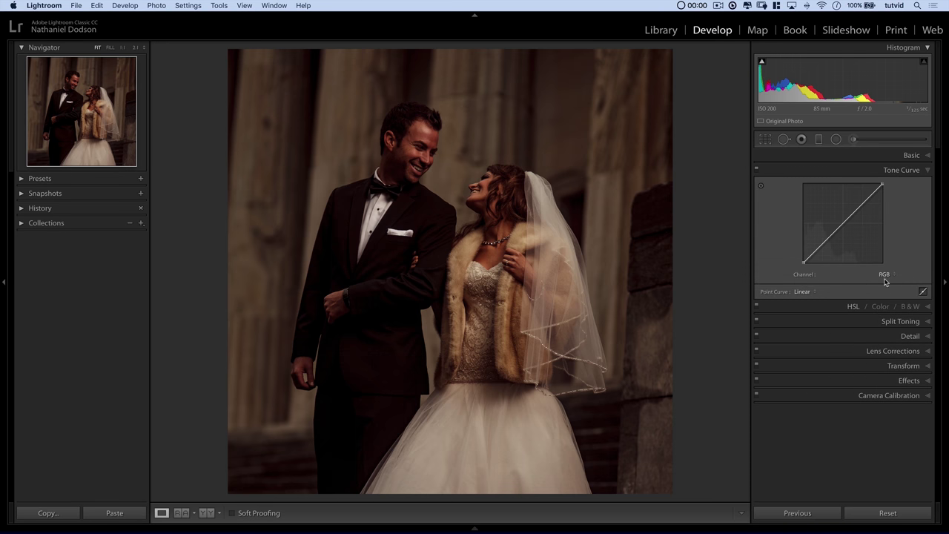
left_click(803, 292)
left_click(808, 291)
left_click(926, 292)
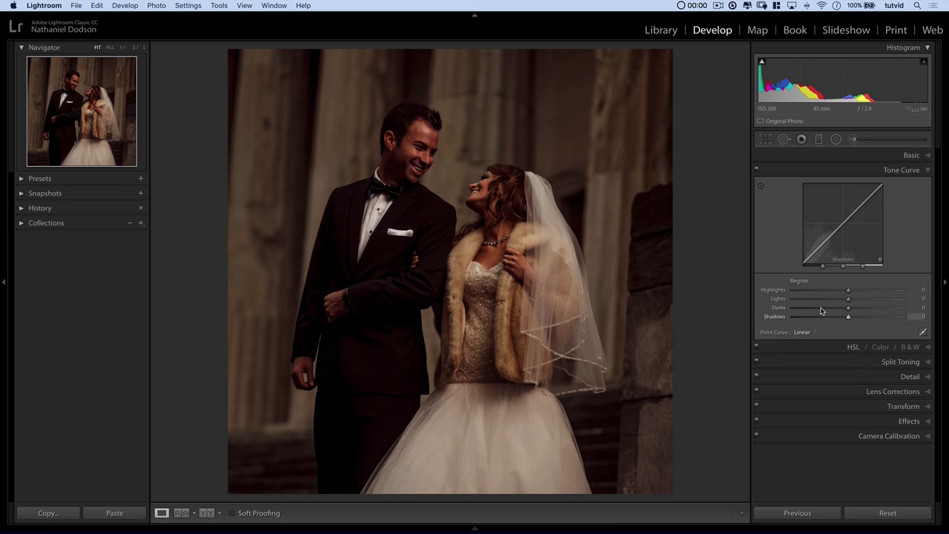
left_click(924, 333)
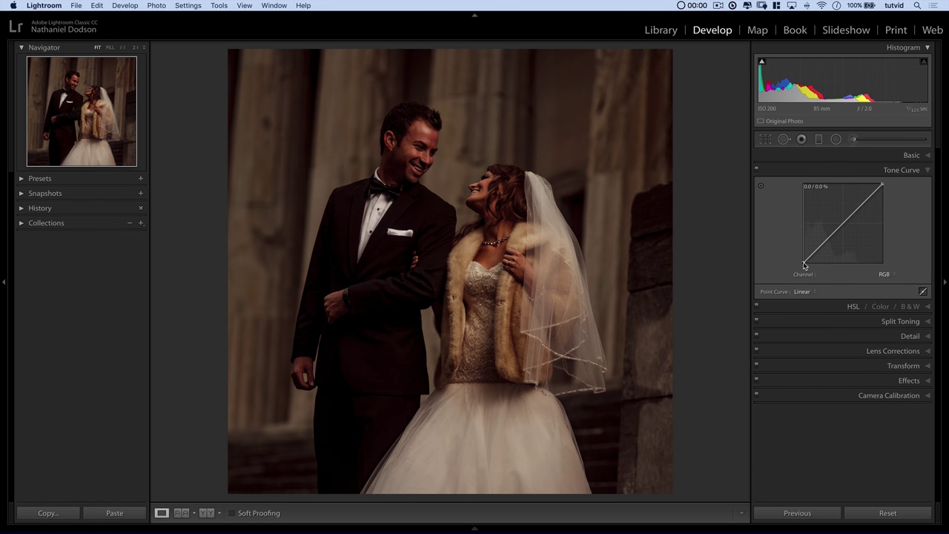
Lift the black point and add a point to form an S-curve, comparing off and on.
left_click_drag(804, 264, 800, 261)
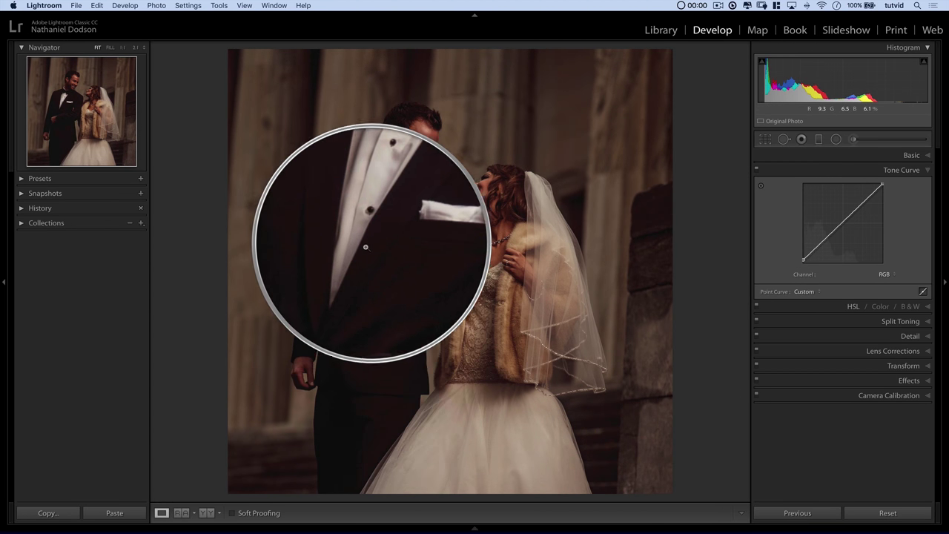
left_click_drag(801, 264, 818, 248)
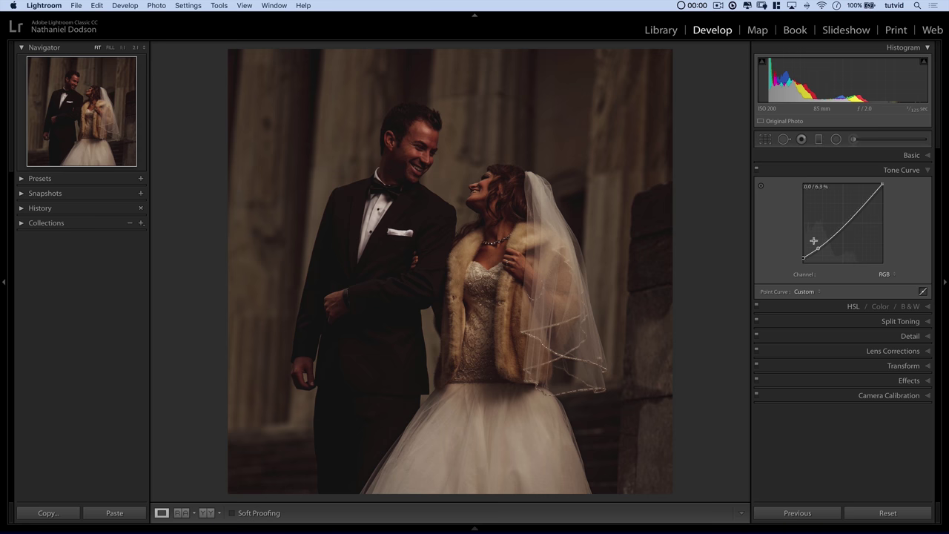
left_click_drag(835, 235, 859, 202)
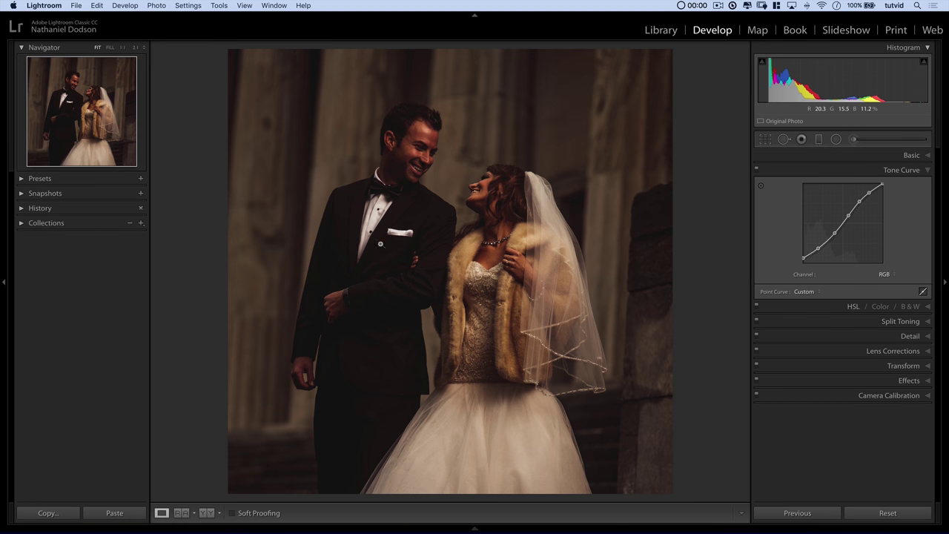
left_click(756, 171)
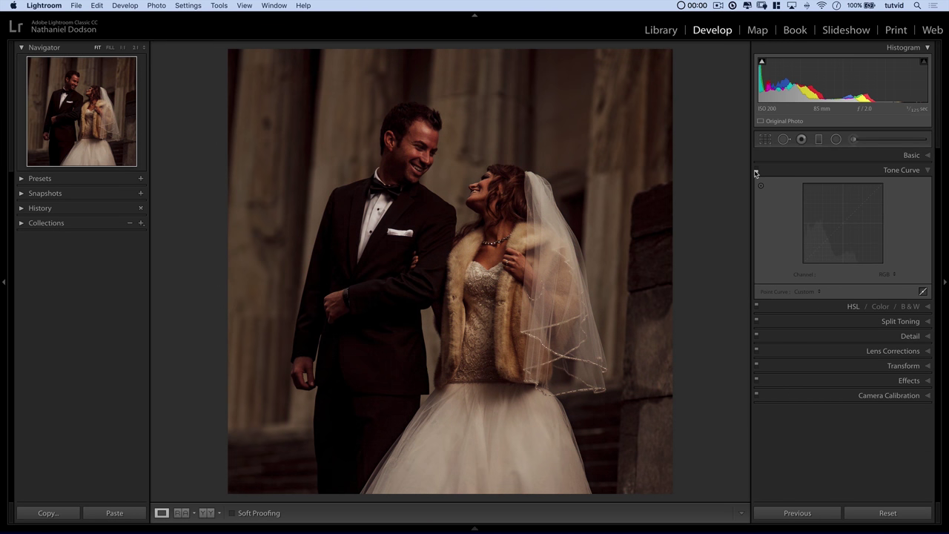
left_click(757, 172)
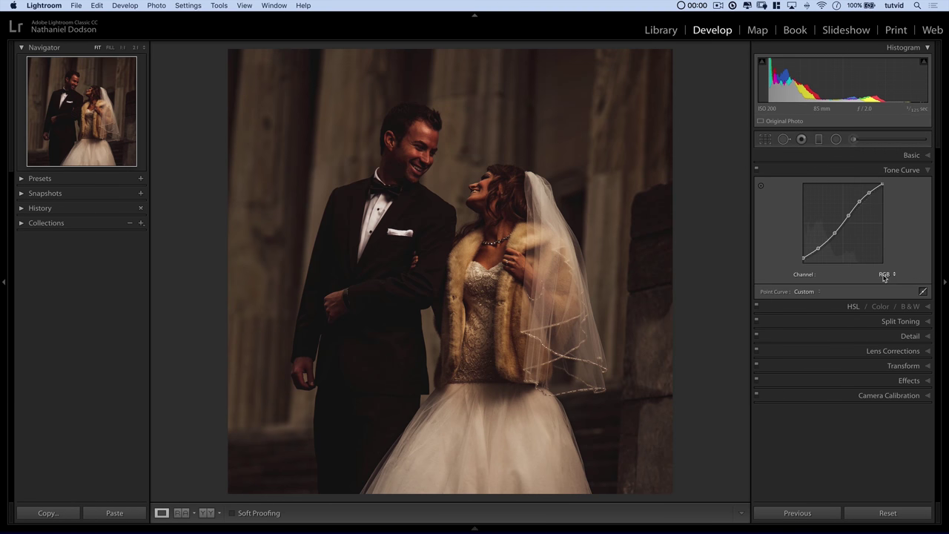
On the Red channel curve, lift the shadow point slightly and pull a midtone point down.
left_click(883, 276)
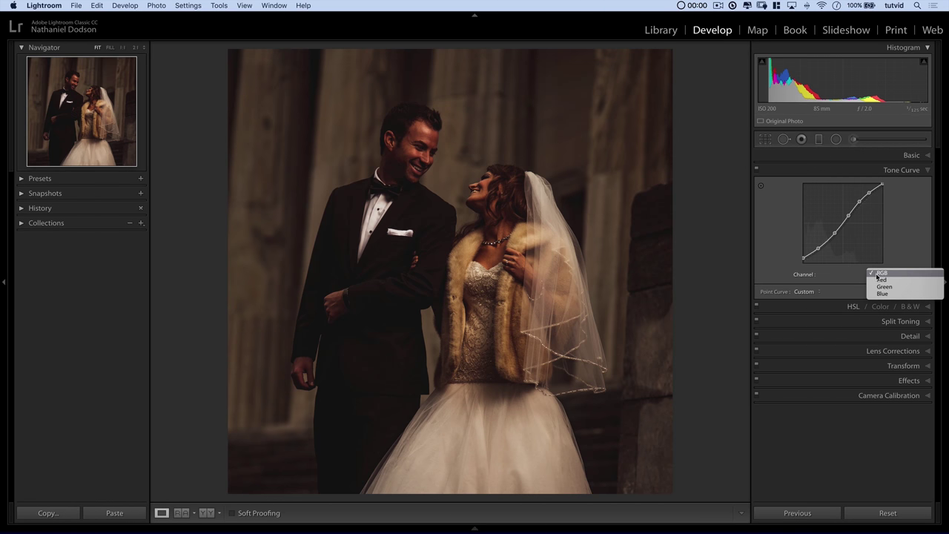
left_click(888, 280)
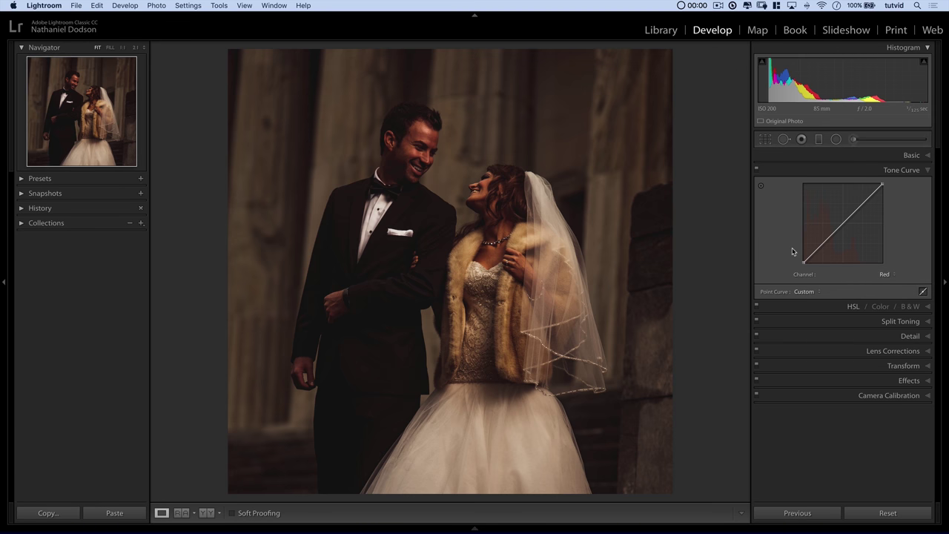
left_click_drag(809, 255, 809, 256)
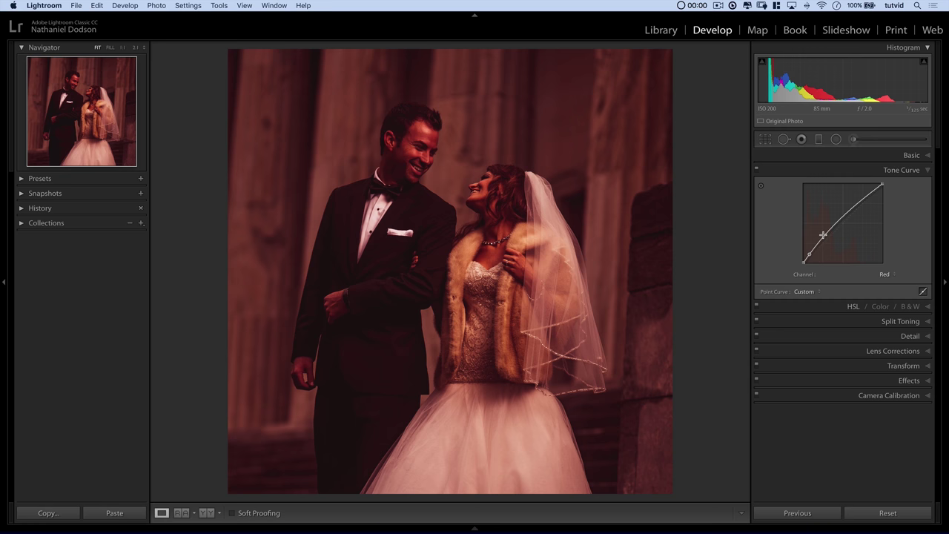
mouse_move(823, 235)
left_mouse_down()
mouse_move(826, 245)
mouse_move(832, 236)
left_mouse_up()
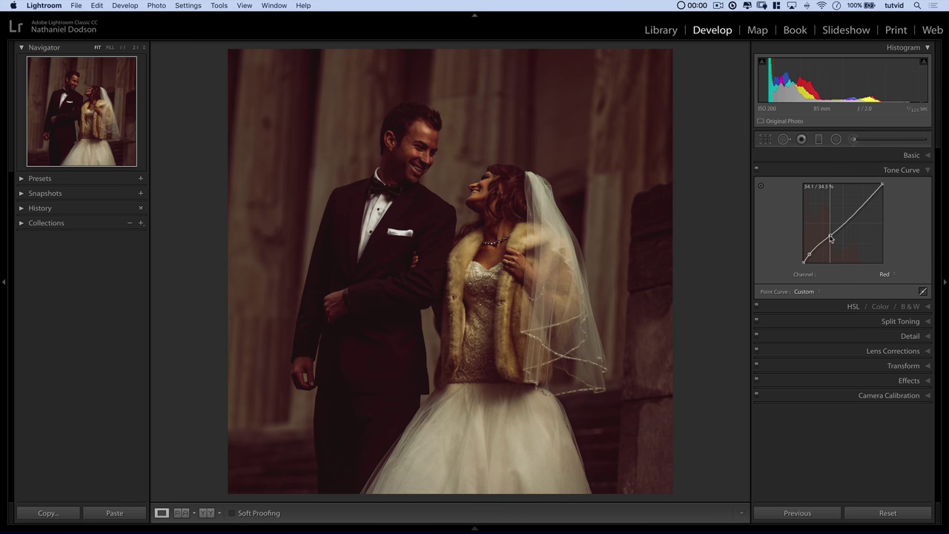
left_click(758, 170)
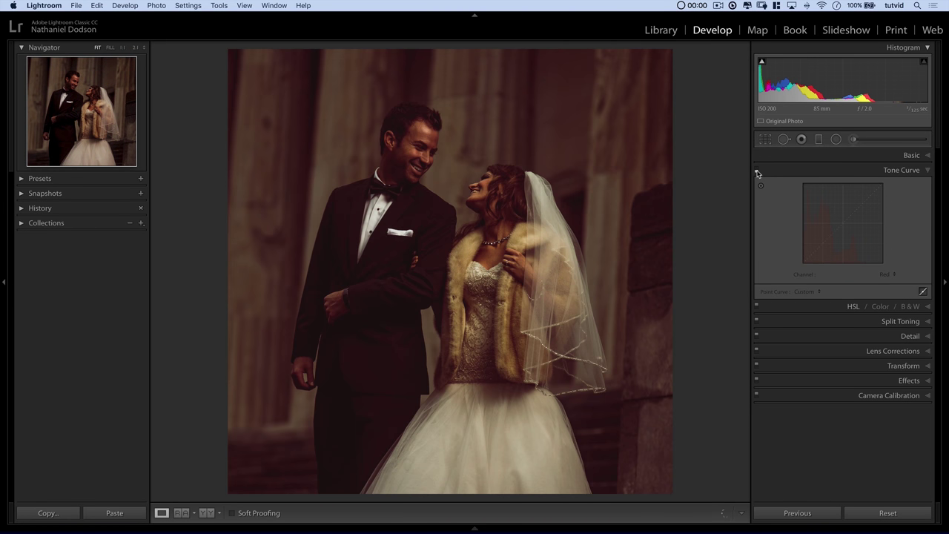
left_click(757, 170)
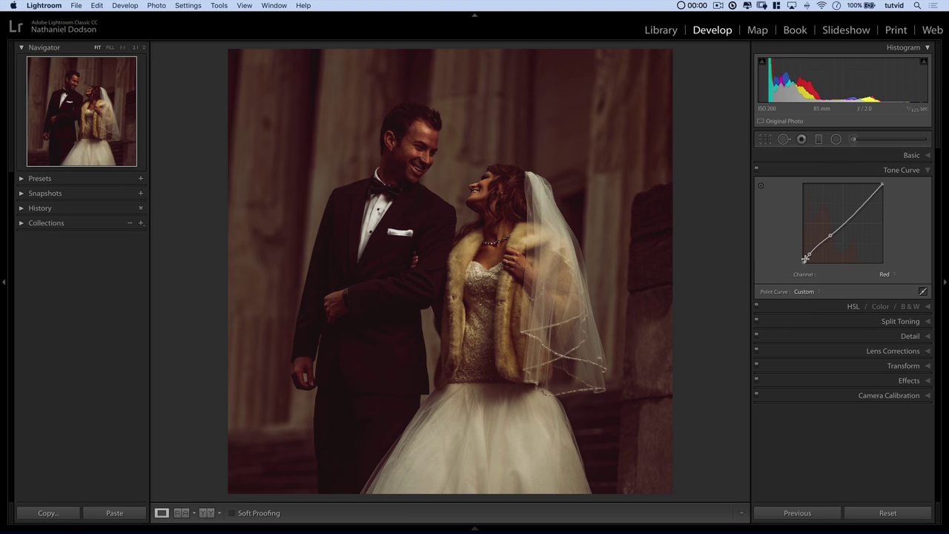
left_click_drag(809, 253, 807, 259)
Pull a Green channel midtone point slightly below the diagonal.
left_click(885, 275)
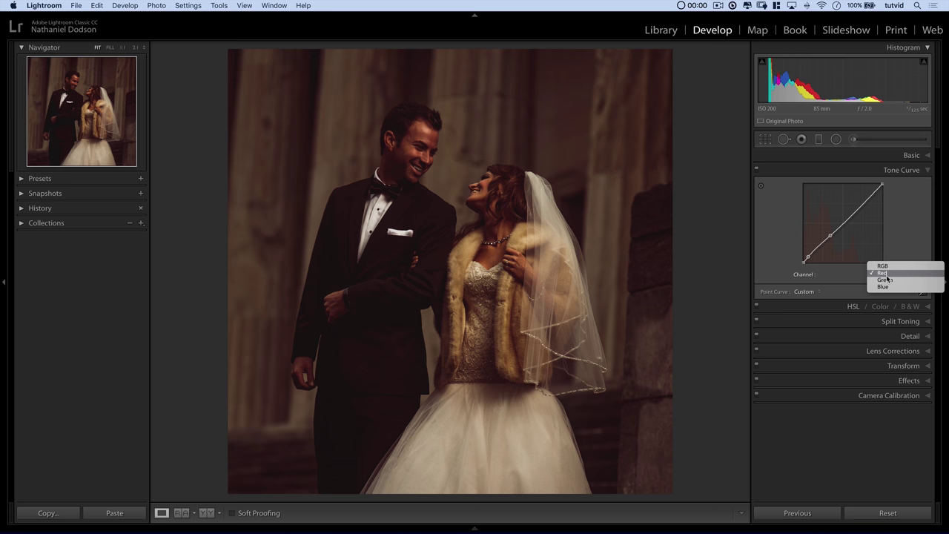
left_click(886, 279)
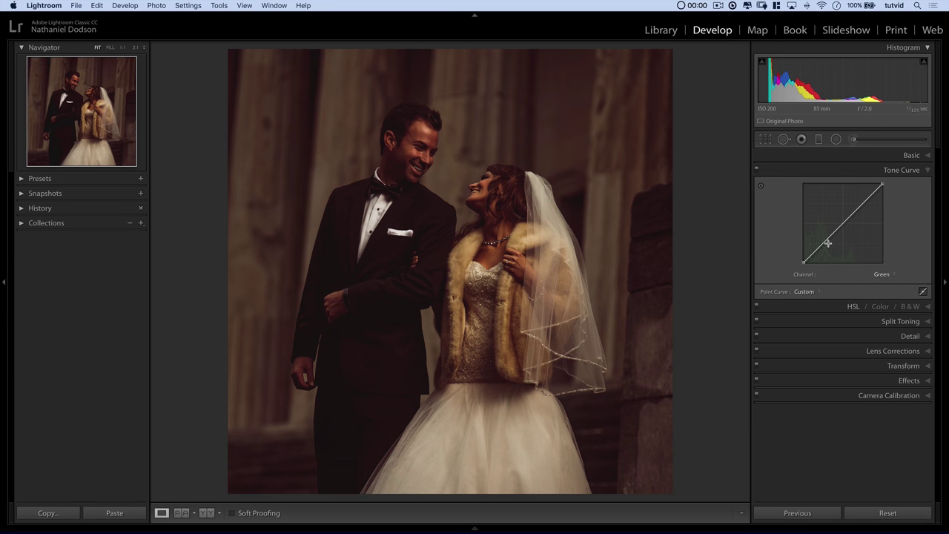
left_click_drag(826, 240, 828, 240)
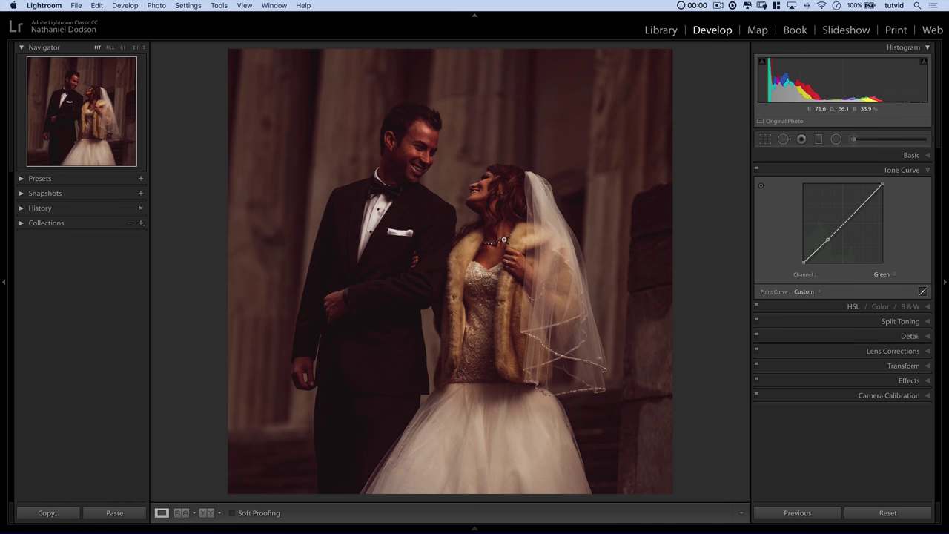
left_click_drag(830, 237, 826, 242)
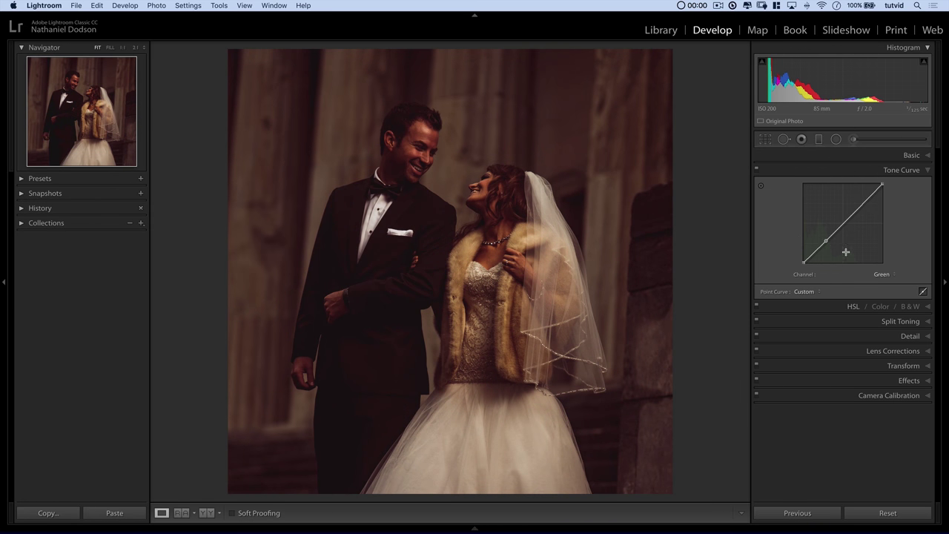
Pull a Blue channel upper-midtone point slightly down and compare the curve off and on.
left_click(886, 275)
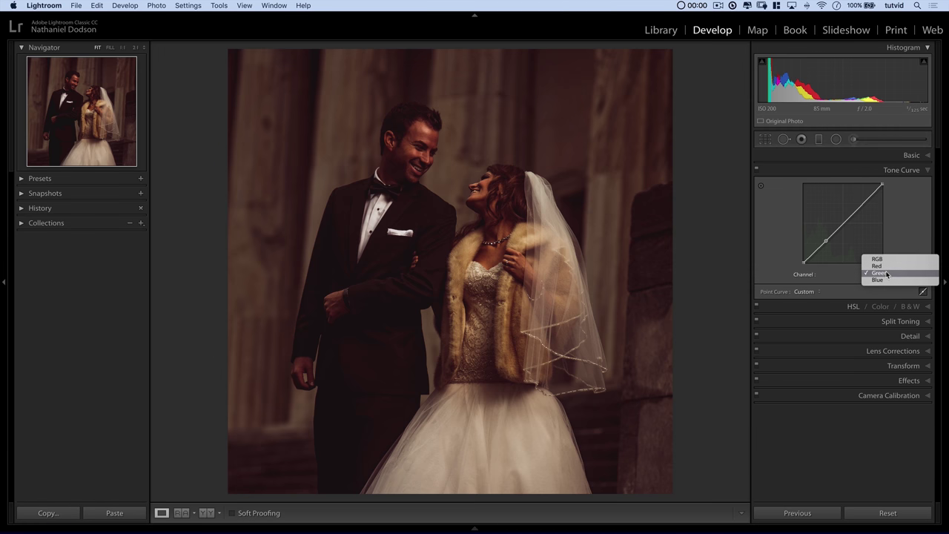
left_click(882, 280)
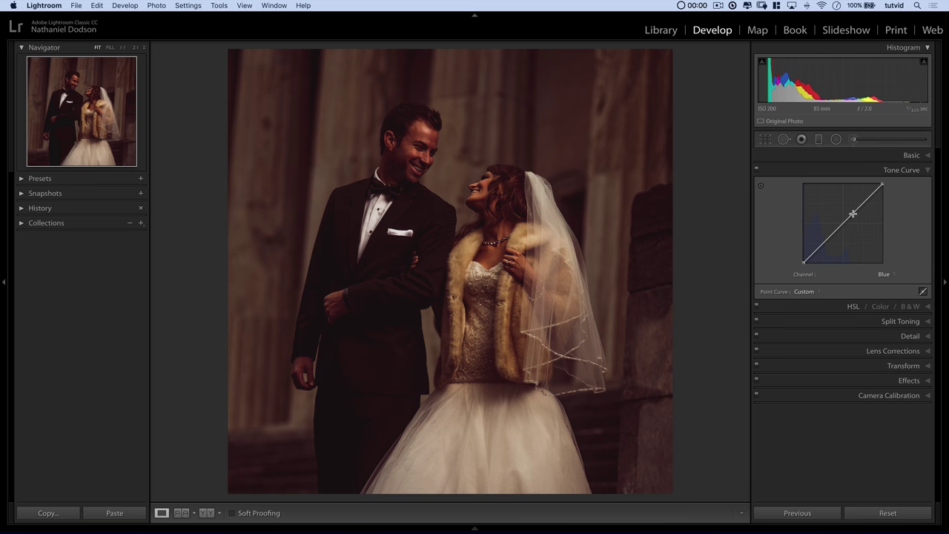
left_click_drag(850, 215, 851, 220)
left_click(757, 170)
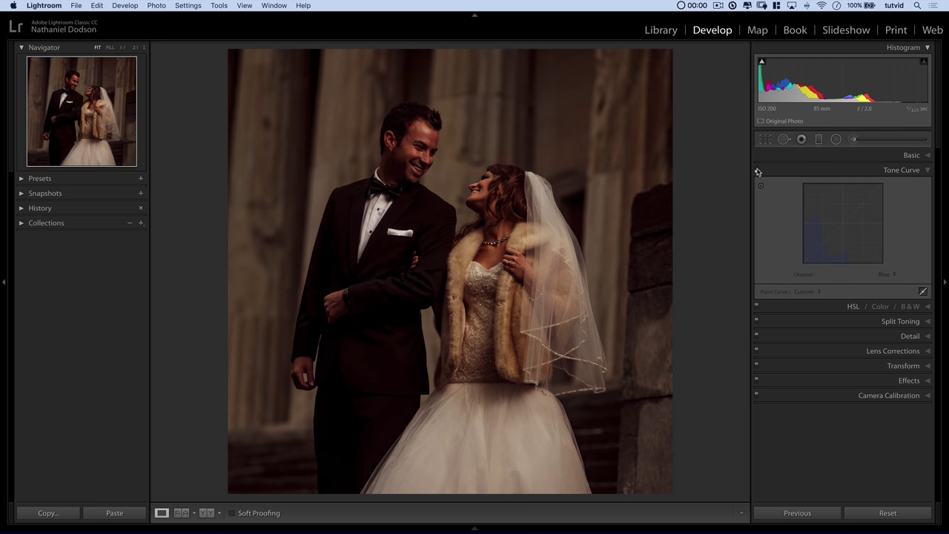
left_click(757, 170)
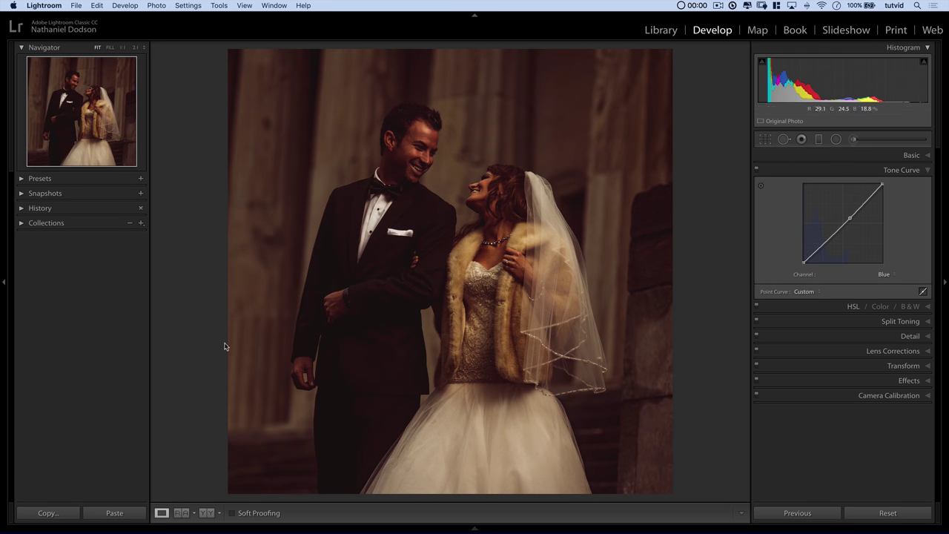
Shift Red to +16 and Orange to +18 hue with the targeted tool on the skin.
left_click(912, 170)
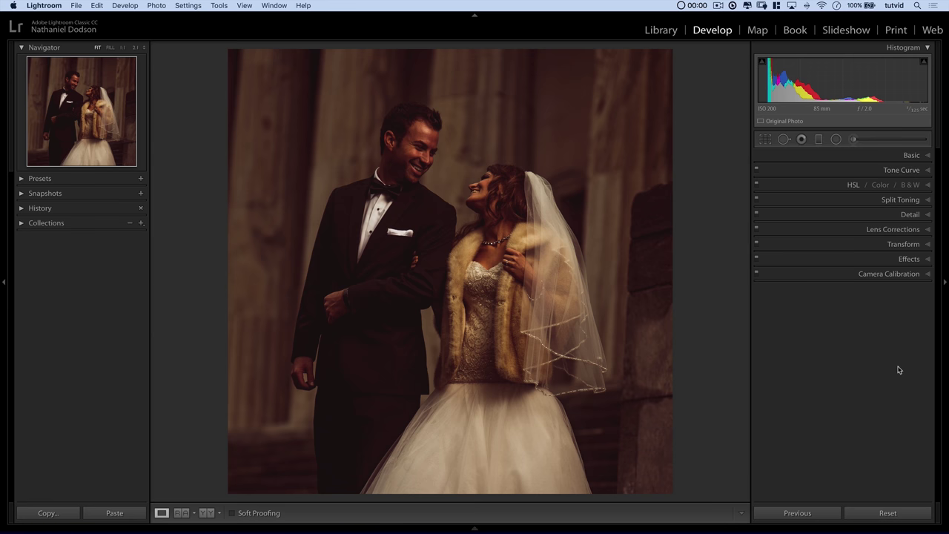
left_click(852, 185)
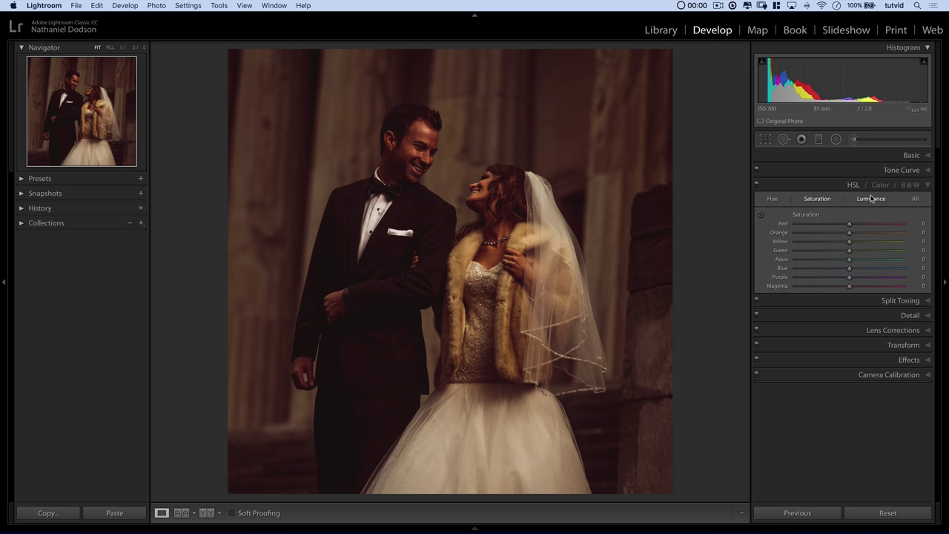
left_click(772, 199)
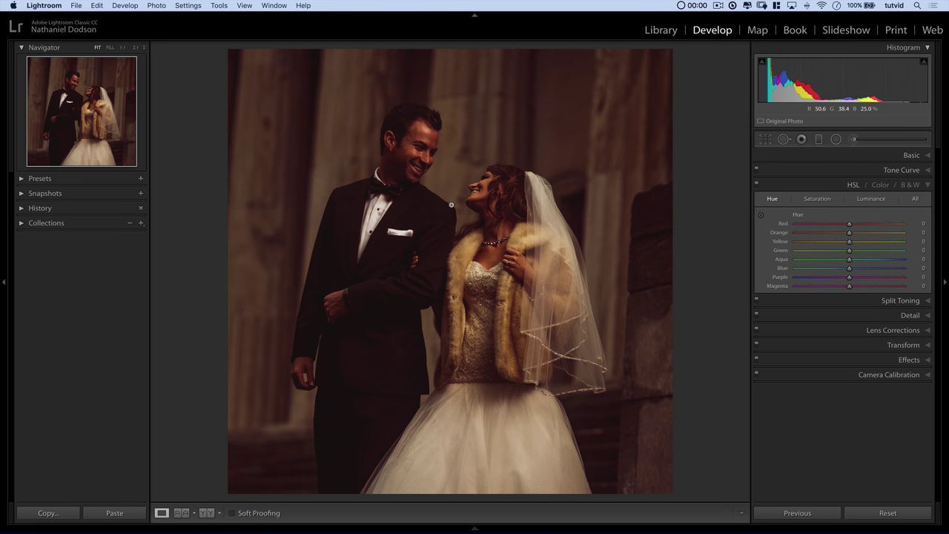
left_click(761, 217)
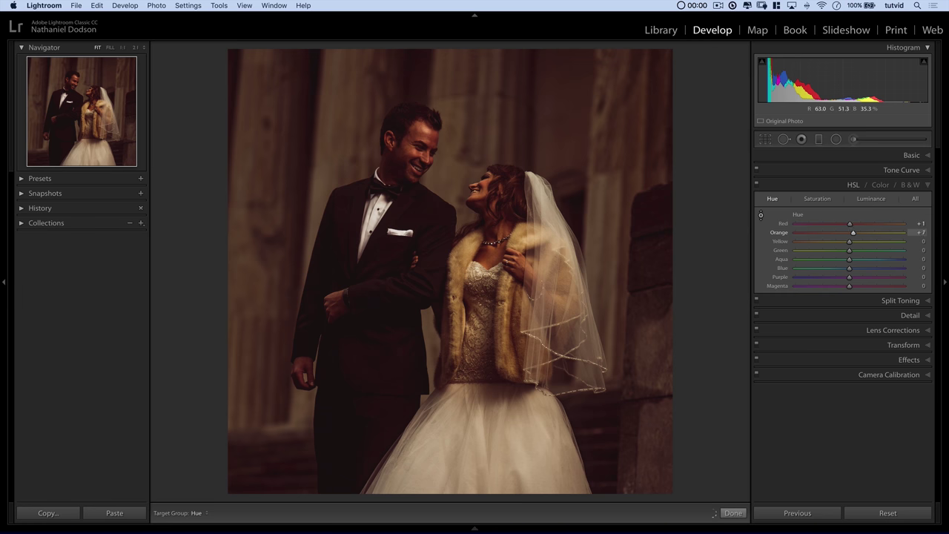
left_click_drag(711, 513, 712, 514)
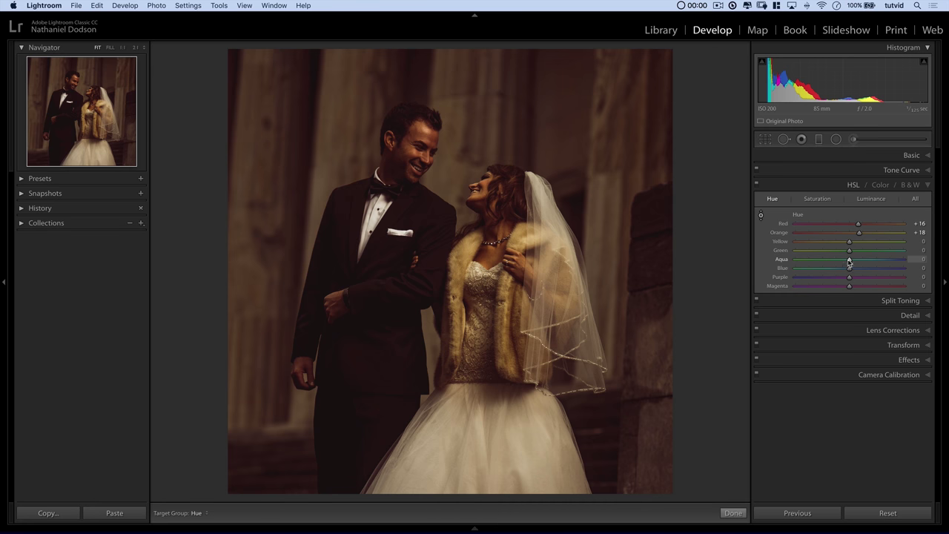
Set Aqua hue to -28 and Yellow hue to -6.
mouse_move(848, 263)
left_mouse_down()
mouse_move(835, 264)
mouse_move(860, 255)
mouse_move(834, 256)
mouse_move(855, 250)
left_mouse_up()
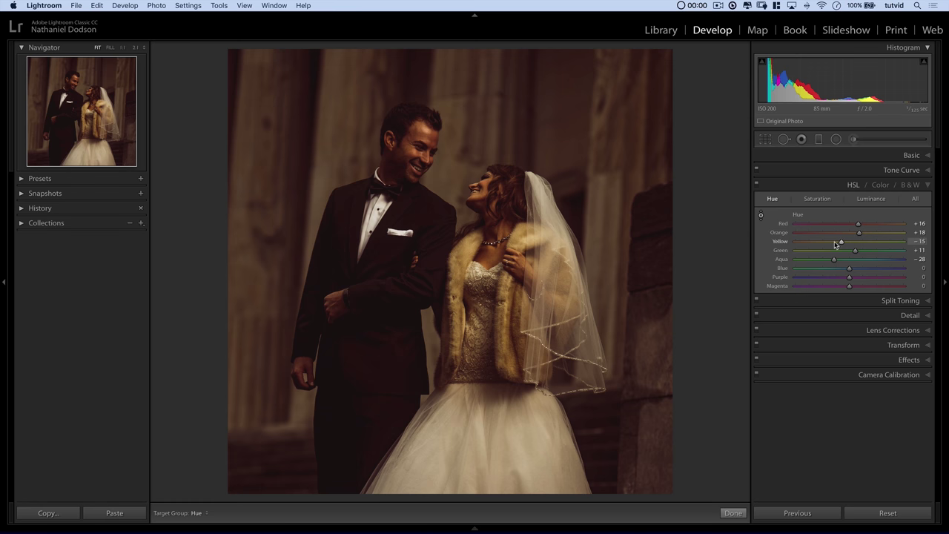
left_click_drag(863, 244, 905, 242)
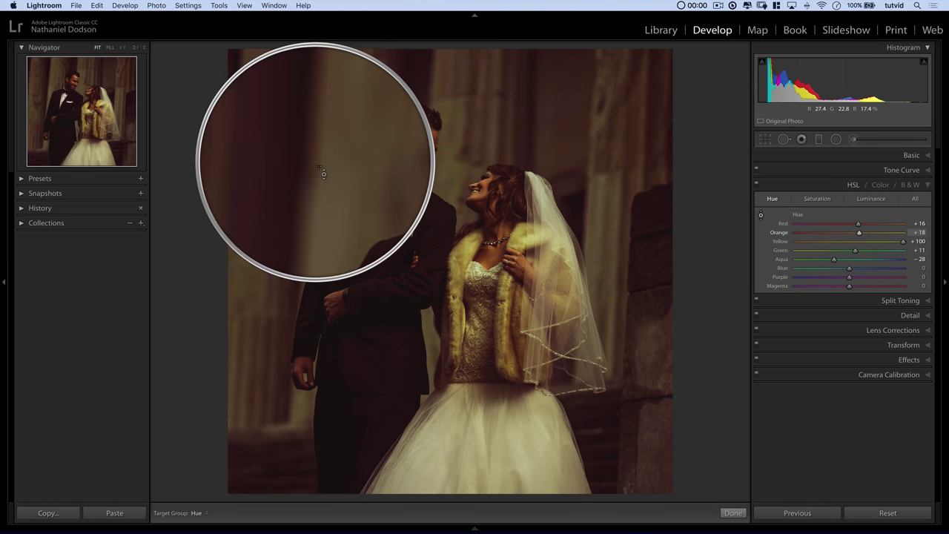
left_click(844, 241)
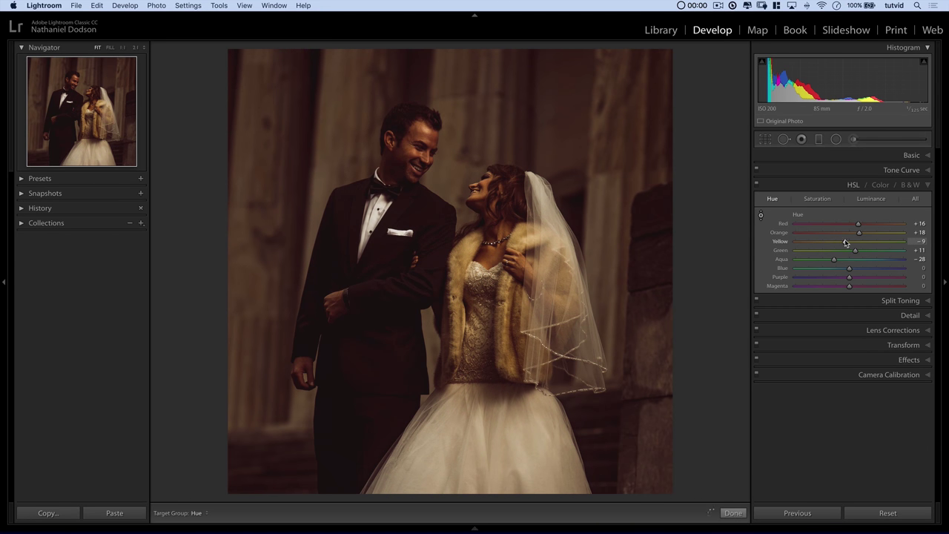
Lower HSL saturation to Yellow −48, Orange −9, Red −19 and Green −81.
left_click(818, 199)
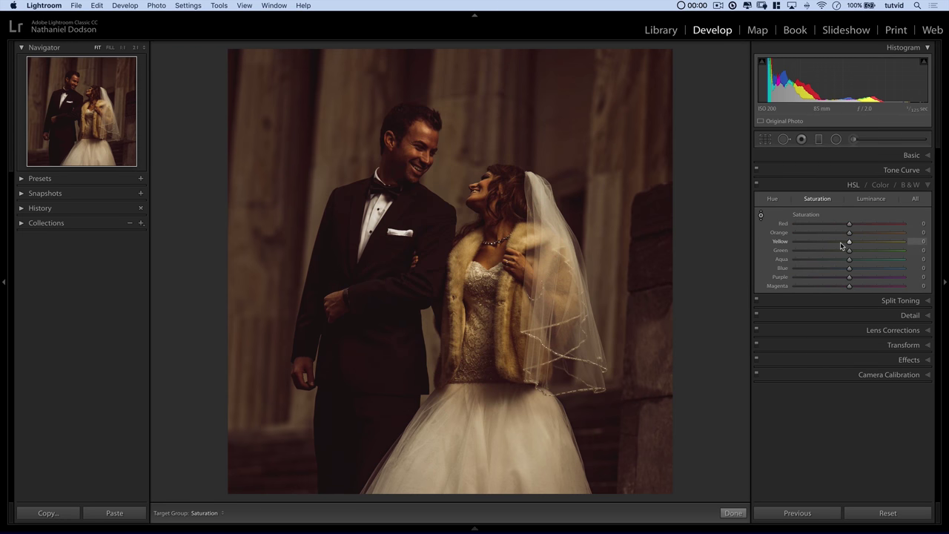
left_click_drag(843, 243, 806, 252)
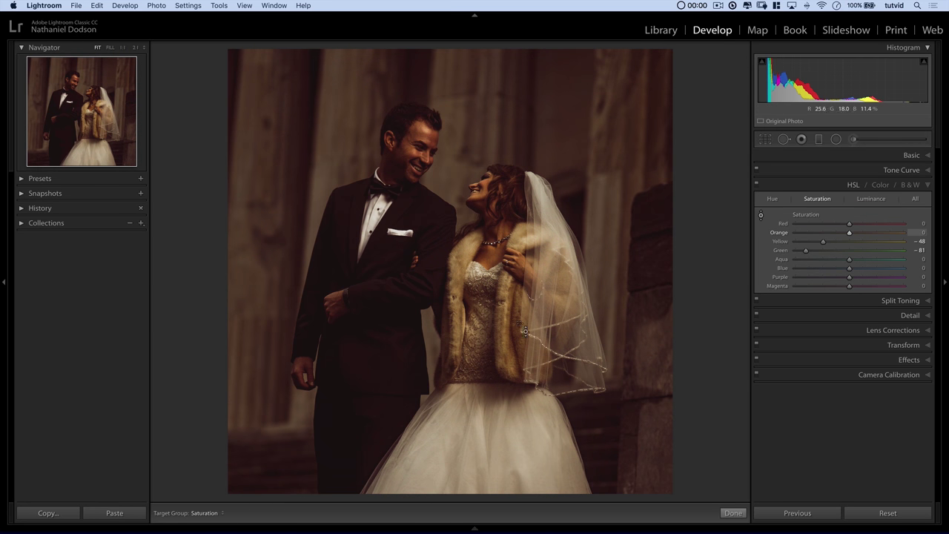
mouse_move(853, 237)
left_mouse_down()
mouse_move(824, 236)
mouse_move(873, 233)
mouse_move(844, 234)
left_mouse_up()
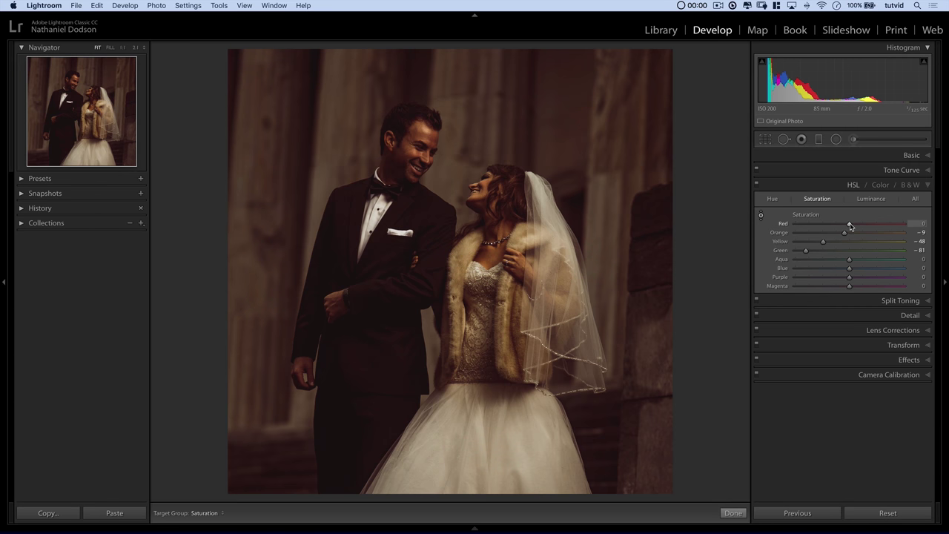
mouse_move(840, 226)
left_mouse_down()
mouse_move(818, 225)
mouse_move(868, 225)
mouse_move(835, 231)
left_mouse_up()
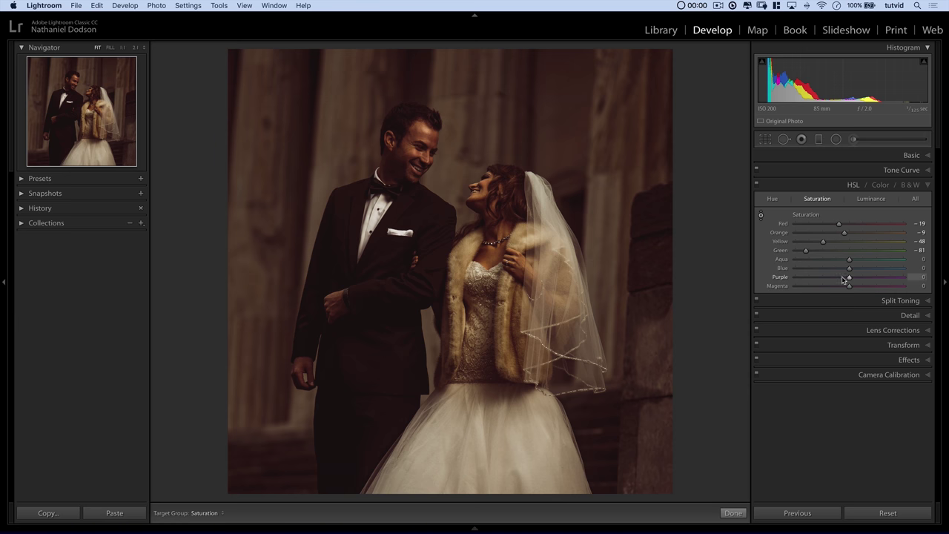
Set HSL luminance to Red +90, Orange +11, Yellow +75 and Green +13.
left_click(871, 199)
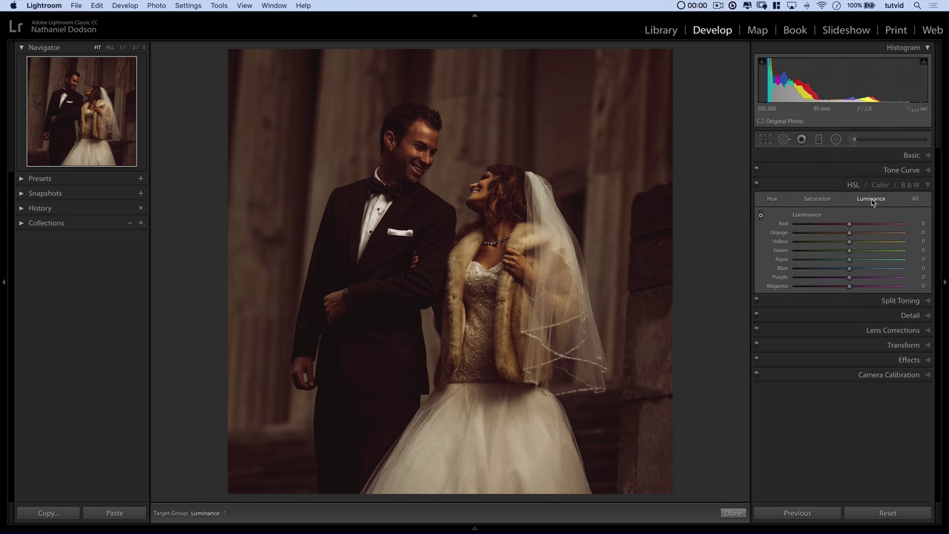
left_click_drag(856, 226, 927, 236)
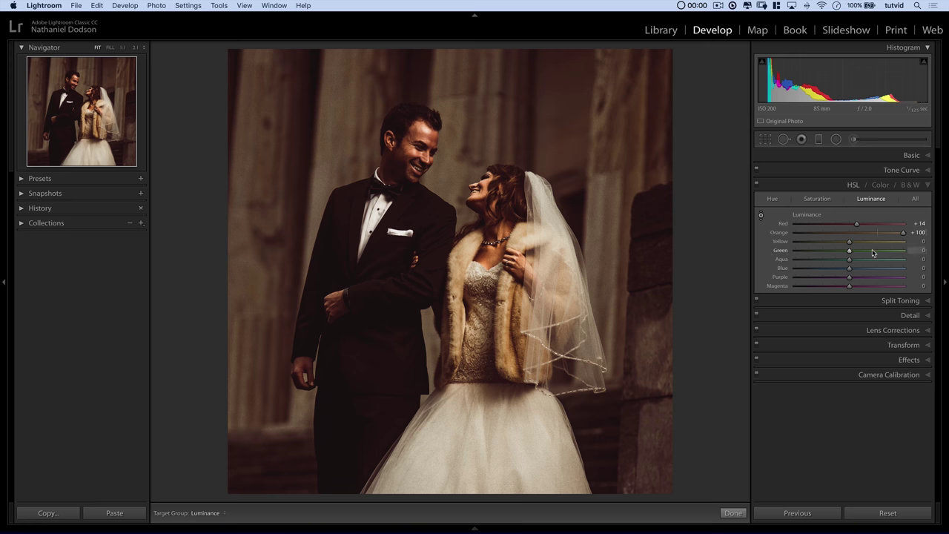
left_click_drag(870, 235, 861, 233)
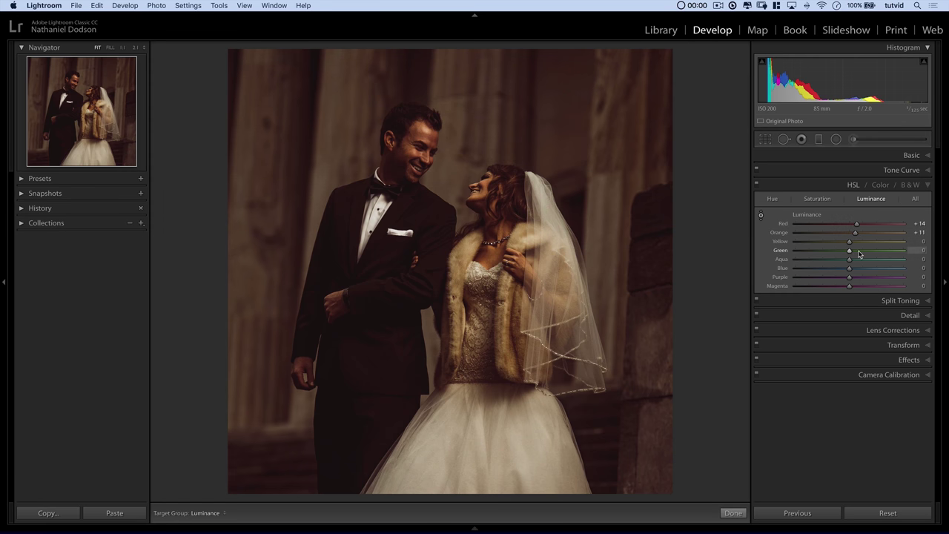
left_click_drag(850, 242, 896, 247)
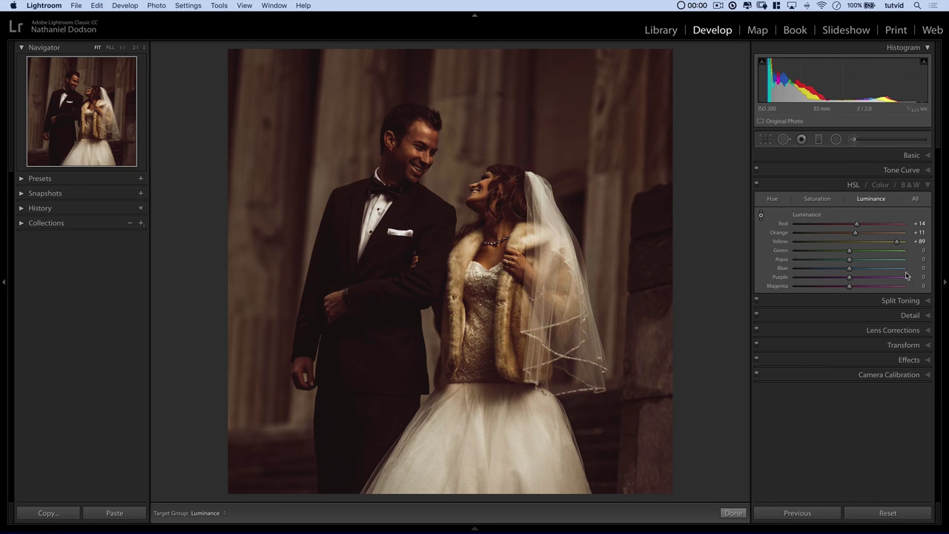
left_click(888, 243)
left_click_drag(850, 252, 912, 235)
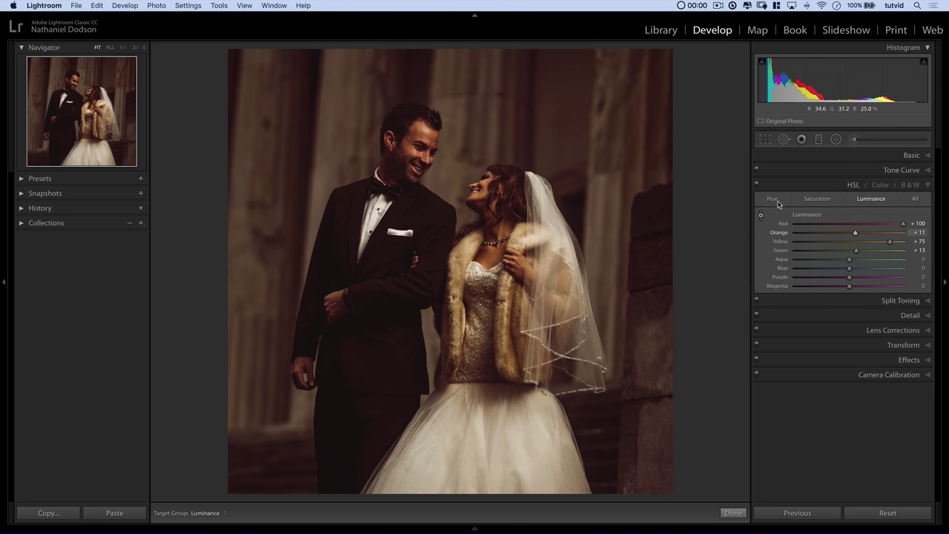
left_click_drag(903, 224, 890, 224)
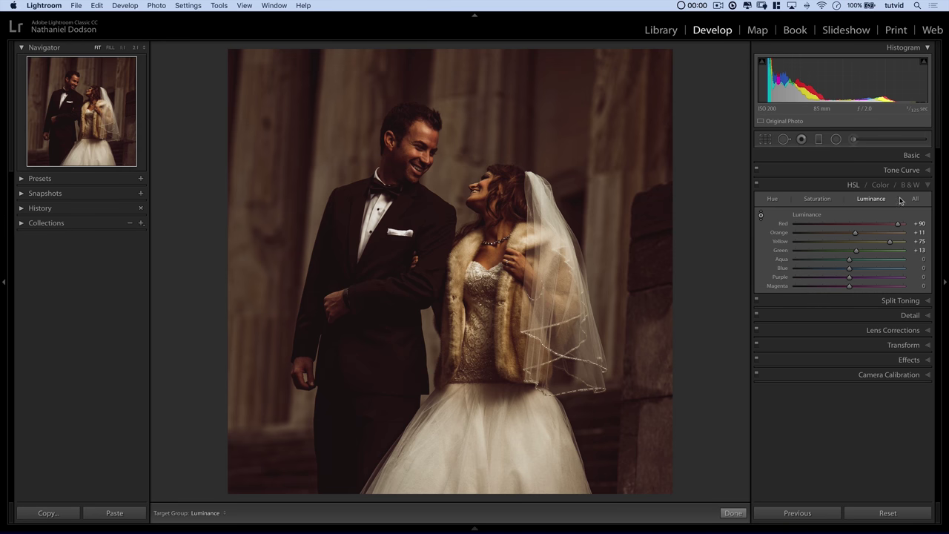
Collapse the HSL panel and toggle HSL off and on twice to compare.
left_click(853, 185)
left_click(757, 185)
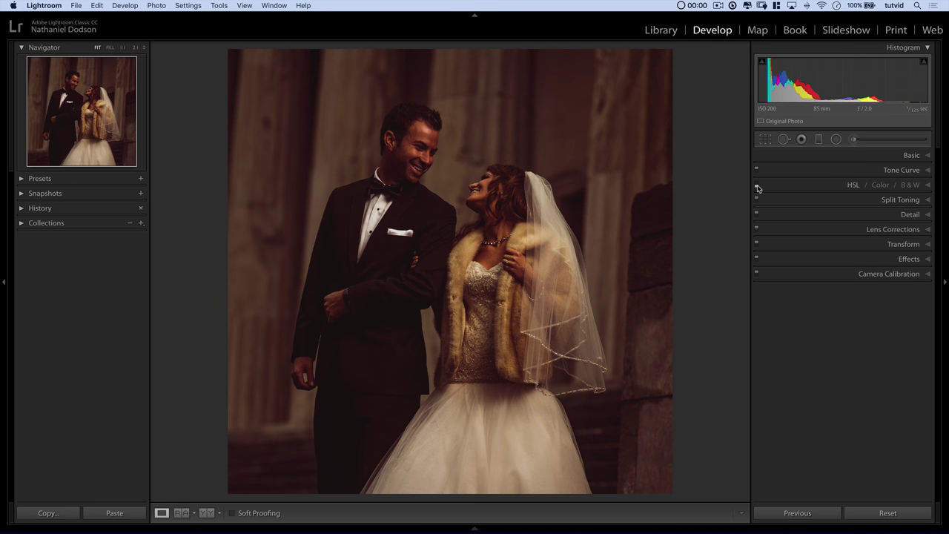
left_click(757, 185)
left_click(757, 185)
left_click(757, 185)
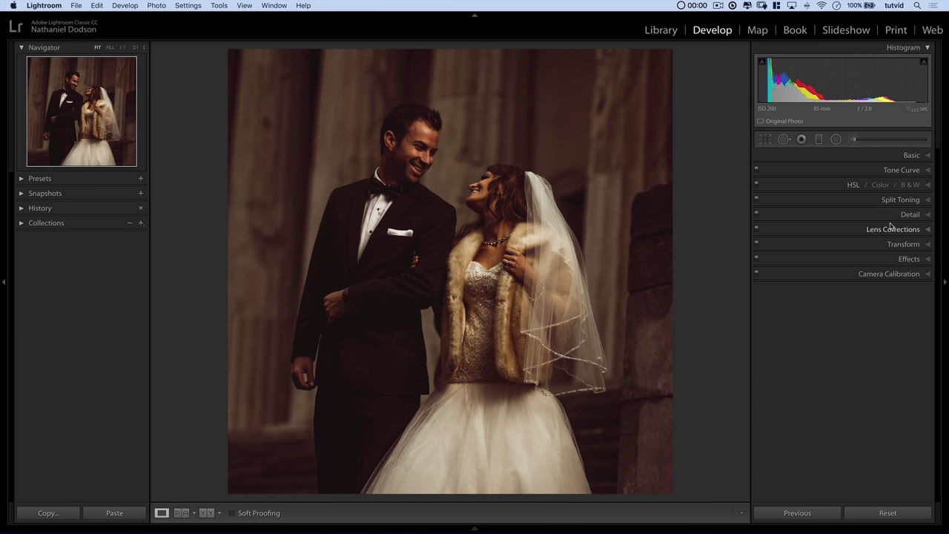
In Basic, set Exposure +0.30, Highlights −68, Shadows +68, Whites −12, Blacks −24.
left_click(911, 155)
left_click(918, 234)
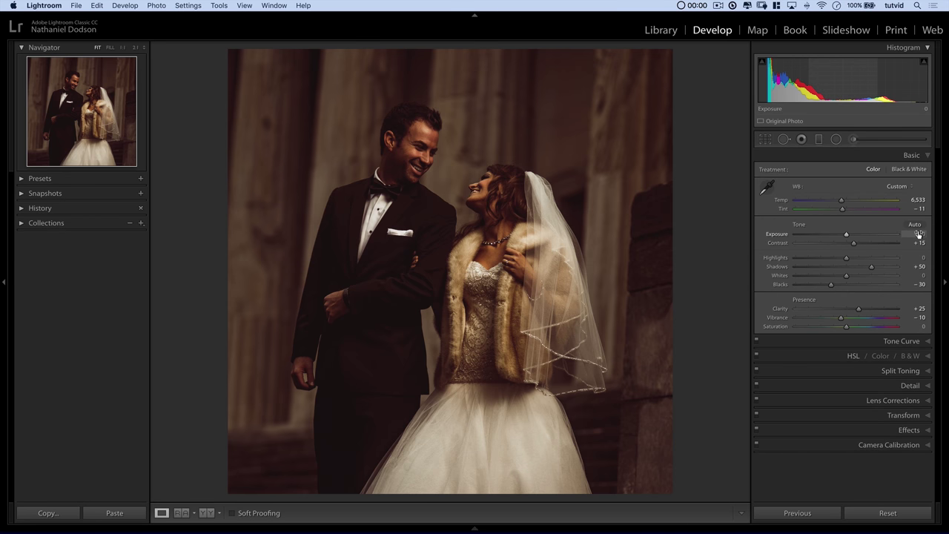
key("Up")
key("Up")
key("Up")
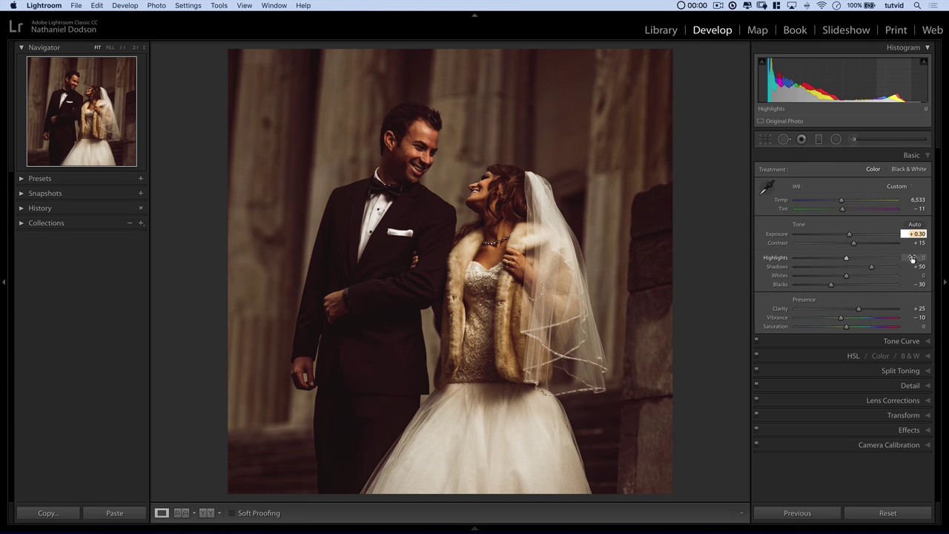
left_click_drag(845, 261, 814, 263)
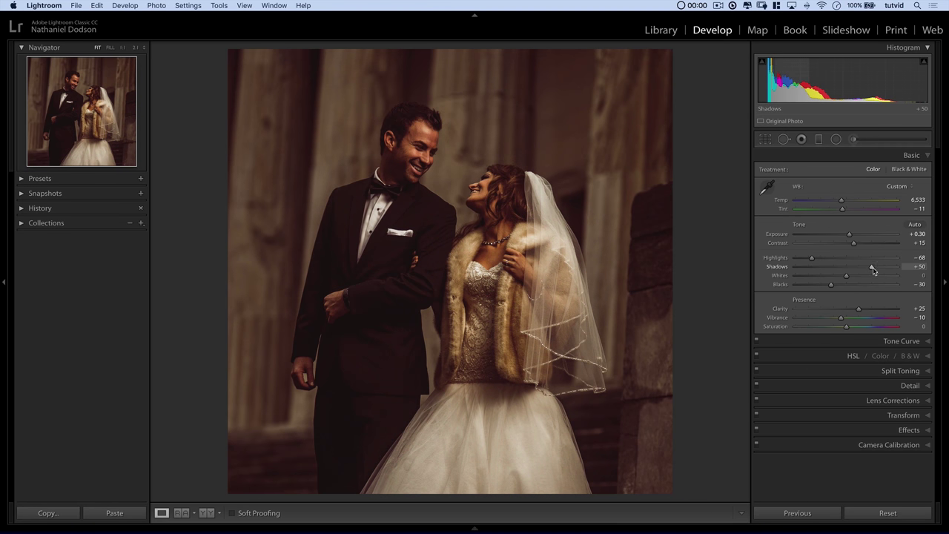
left_click_drag(872, 266, 833, 289)
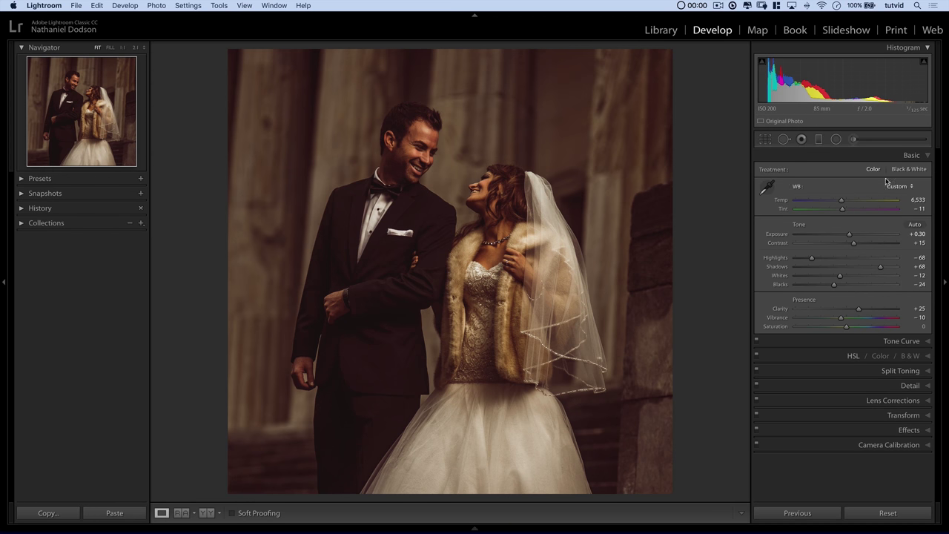
left_click(915, 156)
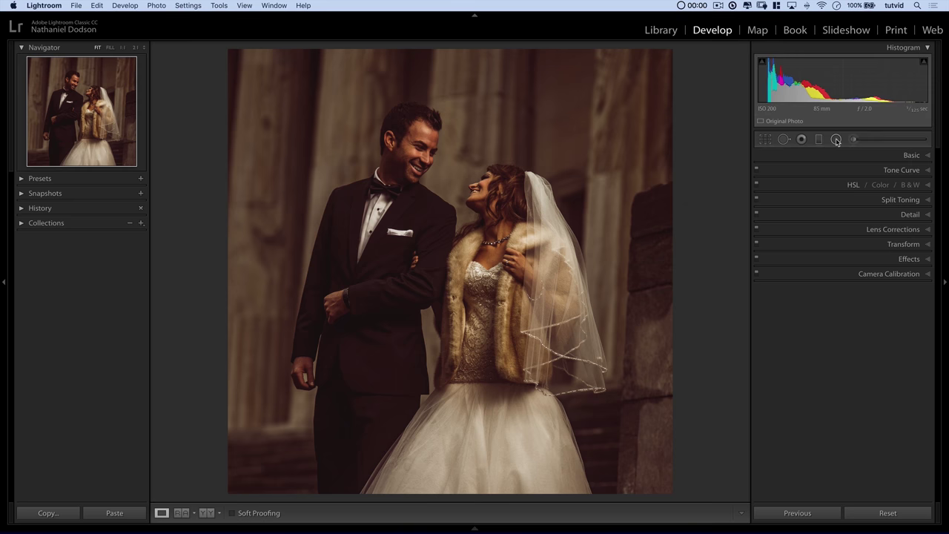
Draw an inverted radial filter ellipse around the couple.
left_click(836, 139)
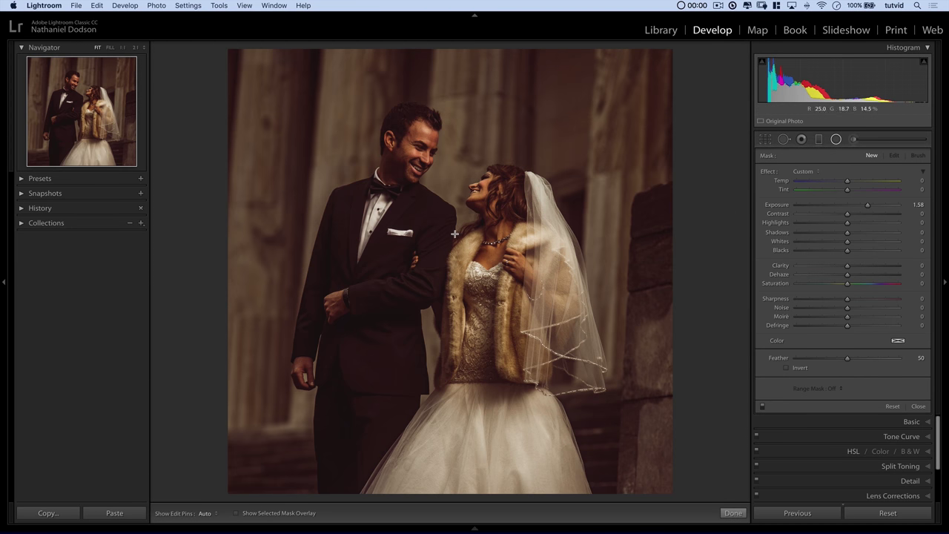
left_click_drag(461, 230, 731, 409)
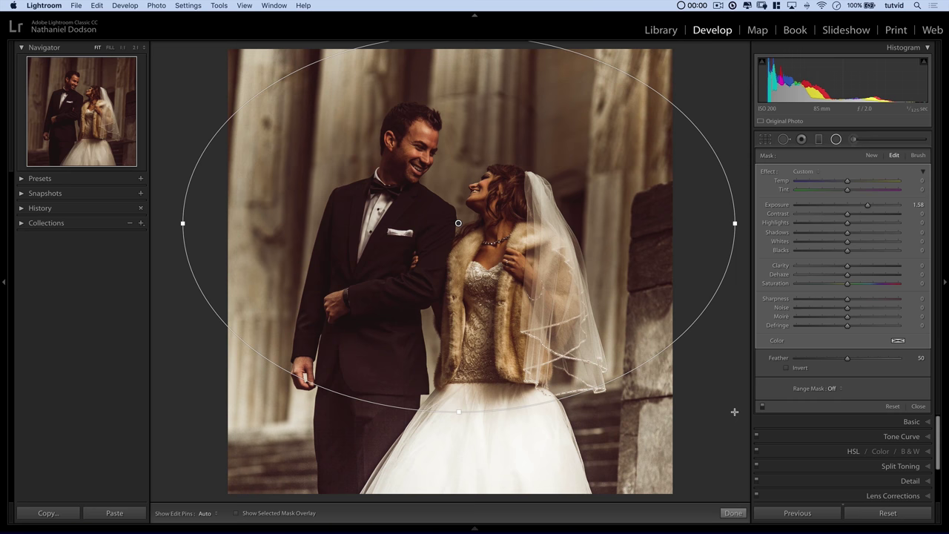
left_click_drag(458, 222, 459, 240)
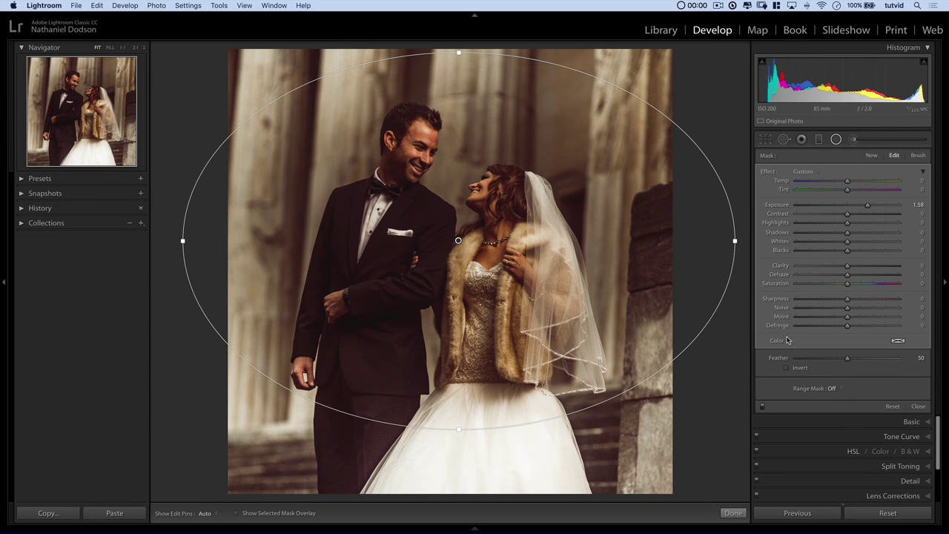
left_click(787, 368)
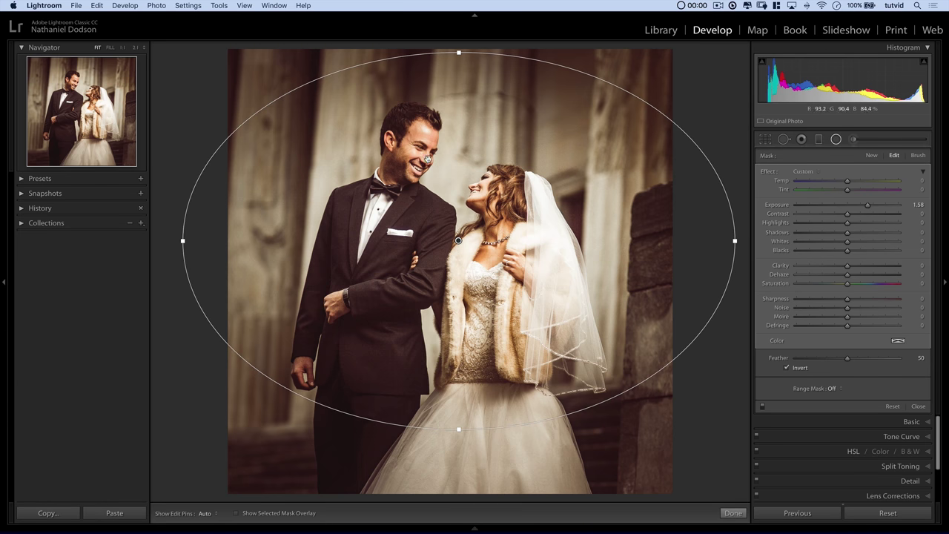
Set the radial filter to Exposure 0.18, Clarity 3, Sharpness 4, Temp −7, Tint 6.
double_click(868, 207)
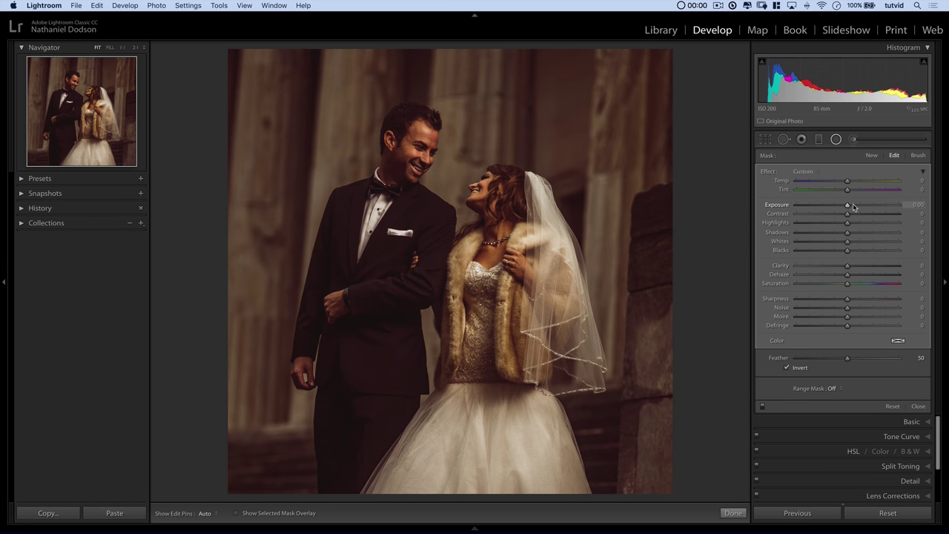
left_click_drag(849, 208, 852, 207)
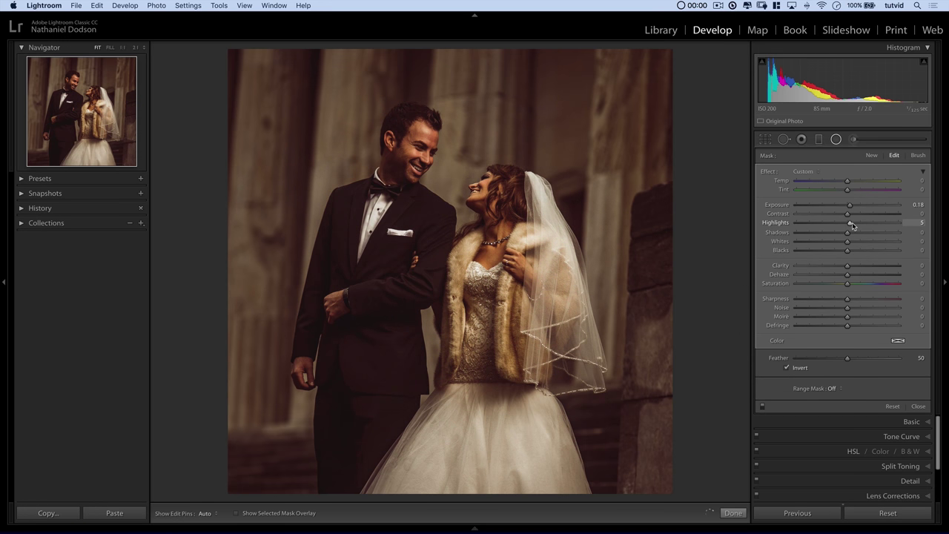
key("Tab")
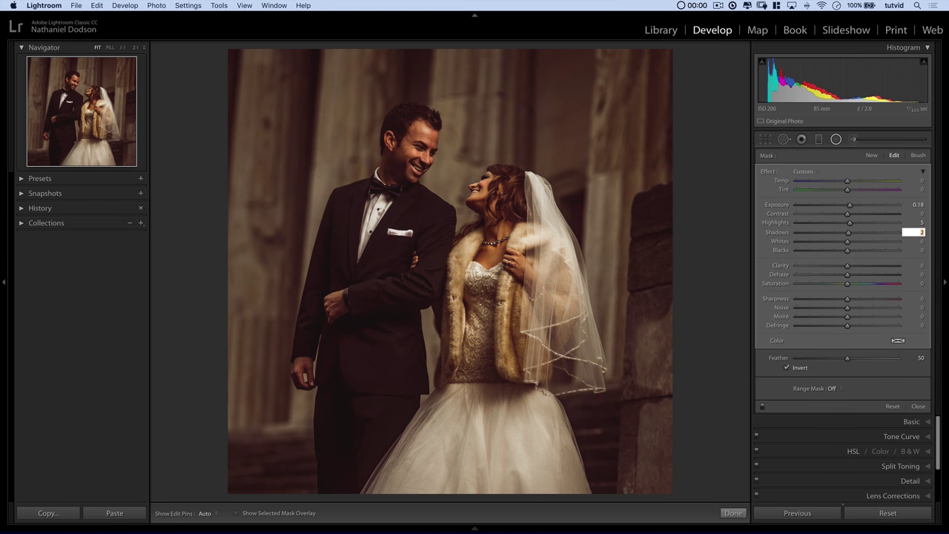
key("Tab")
key("Tab")
key("Tab")
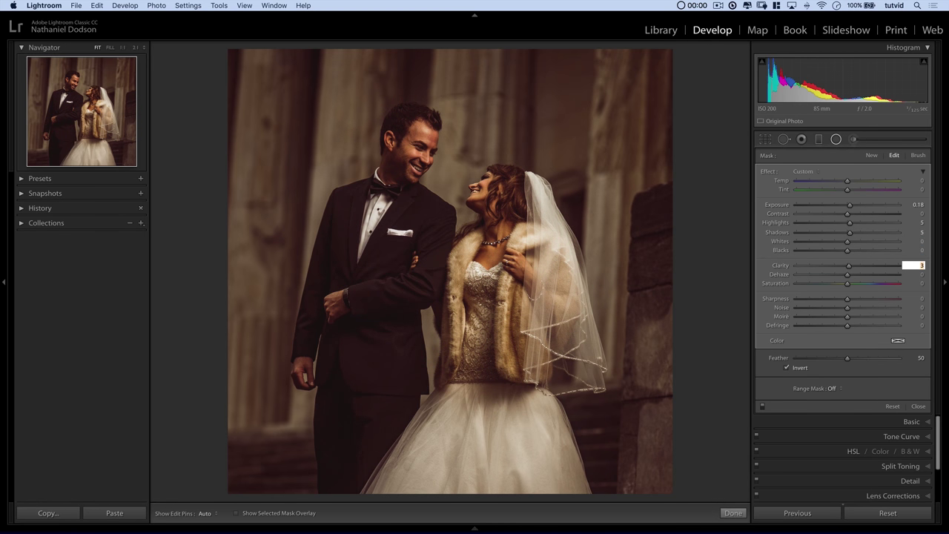
key("Tab")
key("Tab")
key("Tab")
mouse_move(848, 182)
left_mouse_down()
mouse_move(868, 183)
mouse_move(837, 180)
mouse_move(845, 182)
left_mouse_up()
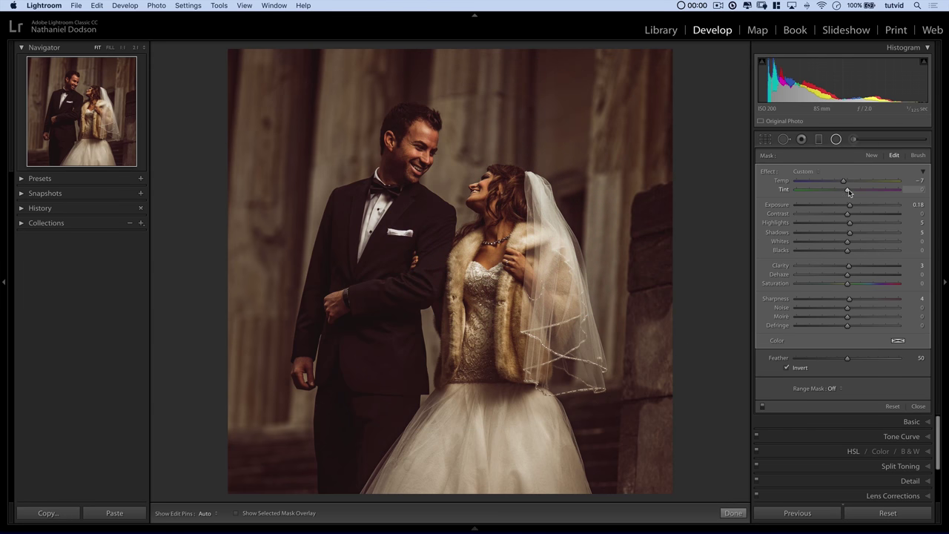
left_click_drag(843, 191, 858, 192)
Draw a second radial filter ellipse sized and positioned over the couple.
left_click(836, 140)
left_click(835, 140)
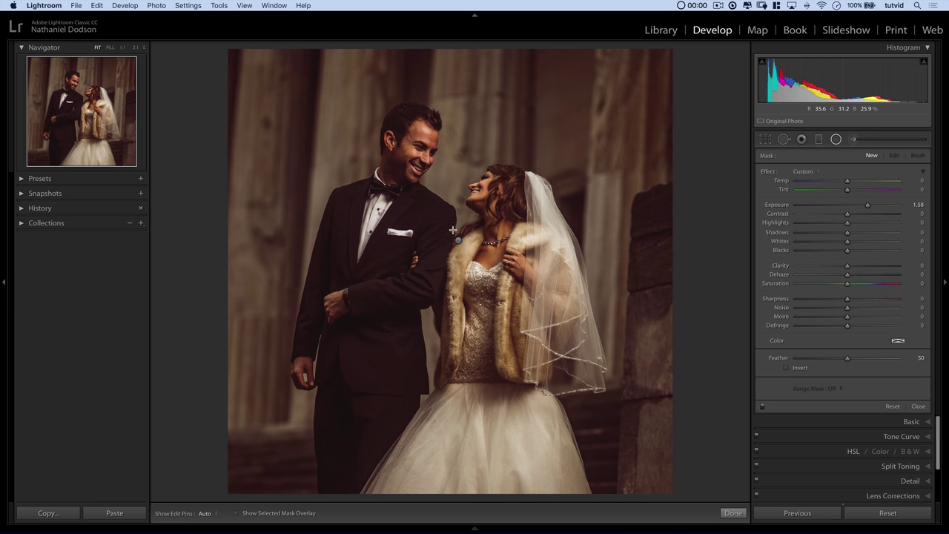
left_click_drag(458, 217, 676, 340)
left_click_drag(699, 380, 731, 417)
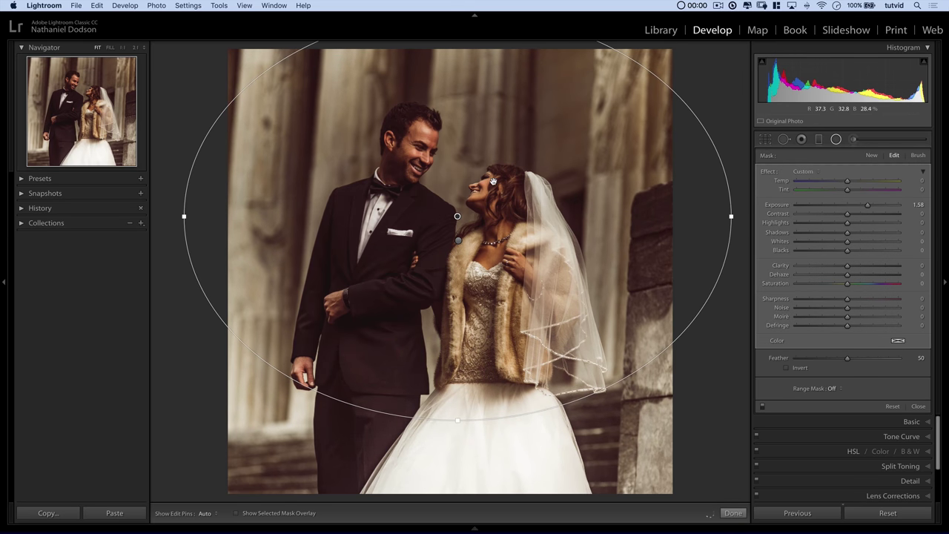
left_click_drag(457, 240, 460, 259)
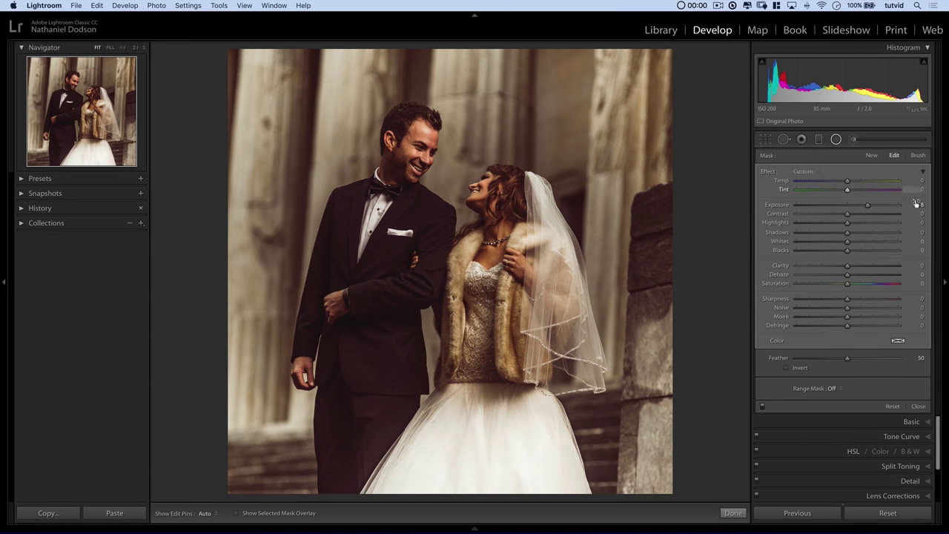
Set the second radial filter to Exposure −0.10, Contrast 20 and Shadows −5.
double_click(867, 205)
left_click(915, 205)
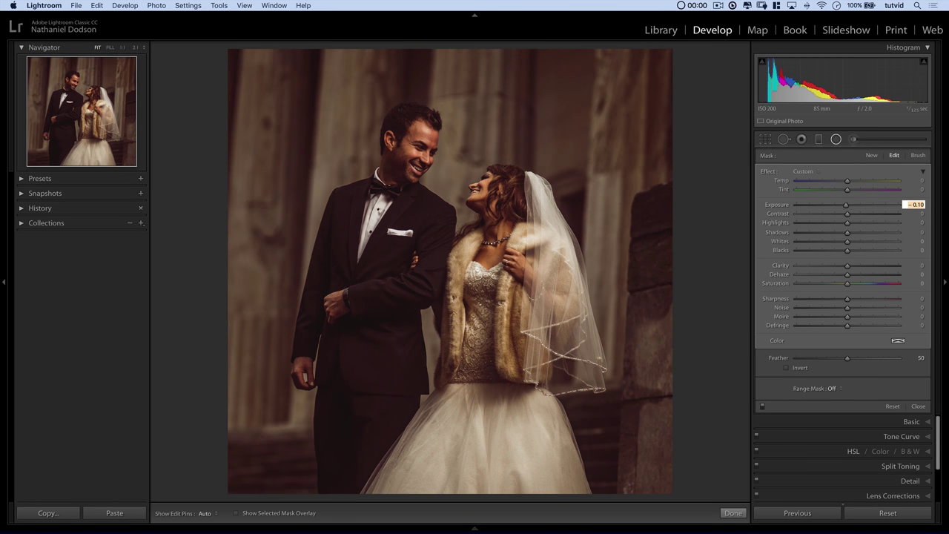
key("Down")
key("Down")
key("Up")
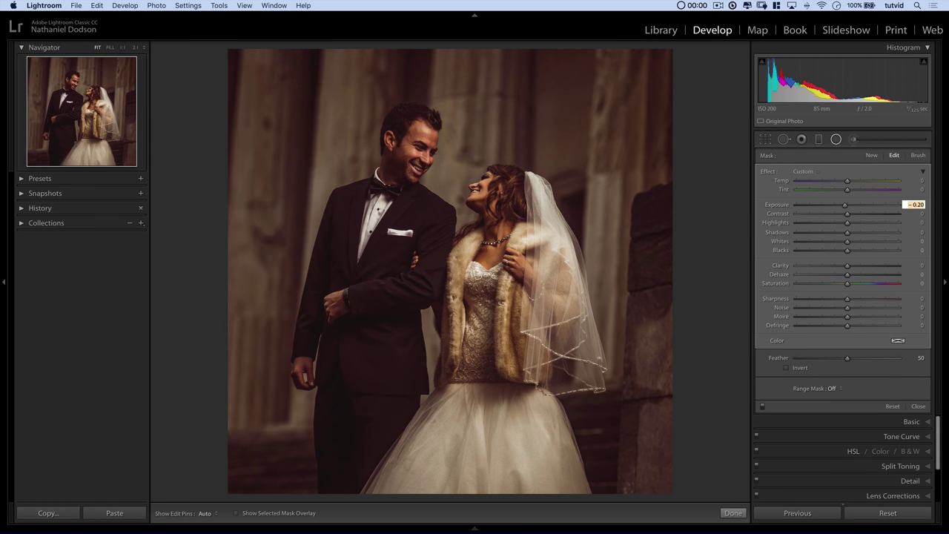
key("Up")
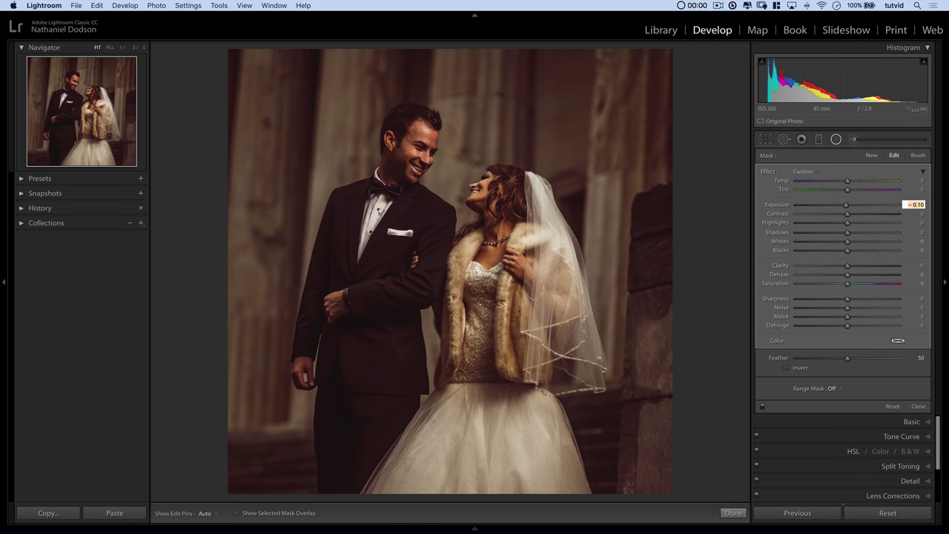
key("Tab")
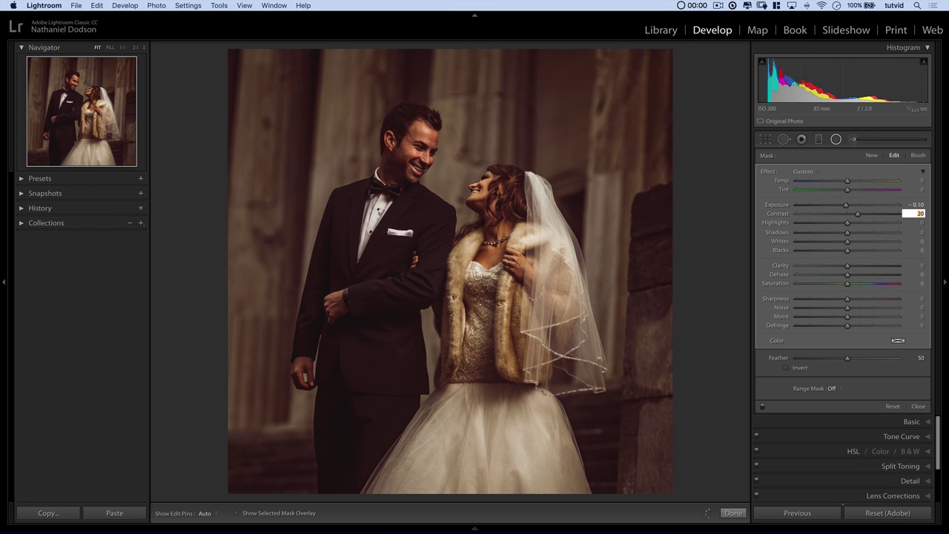
key("Tab")
key("Tab")
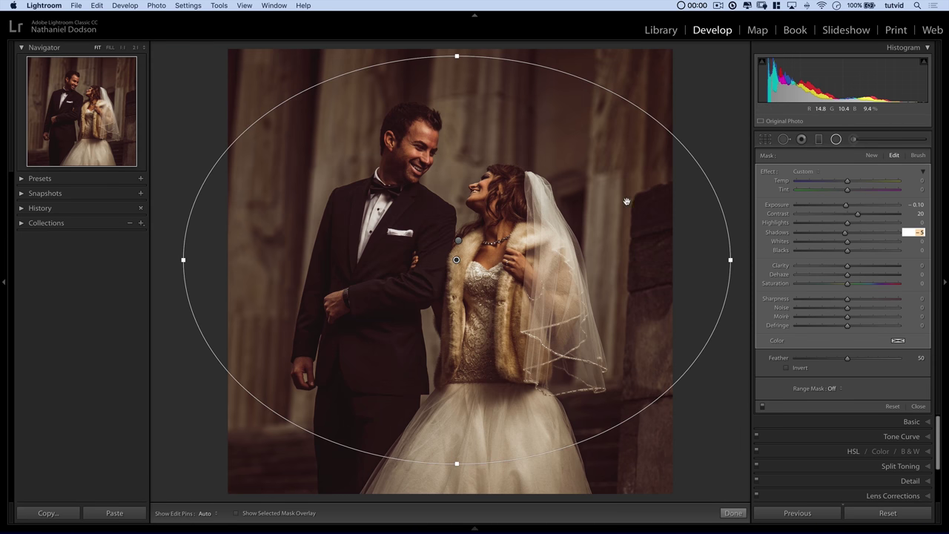
left_click(819, 141)
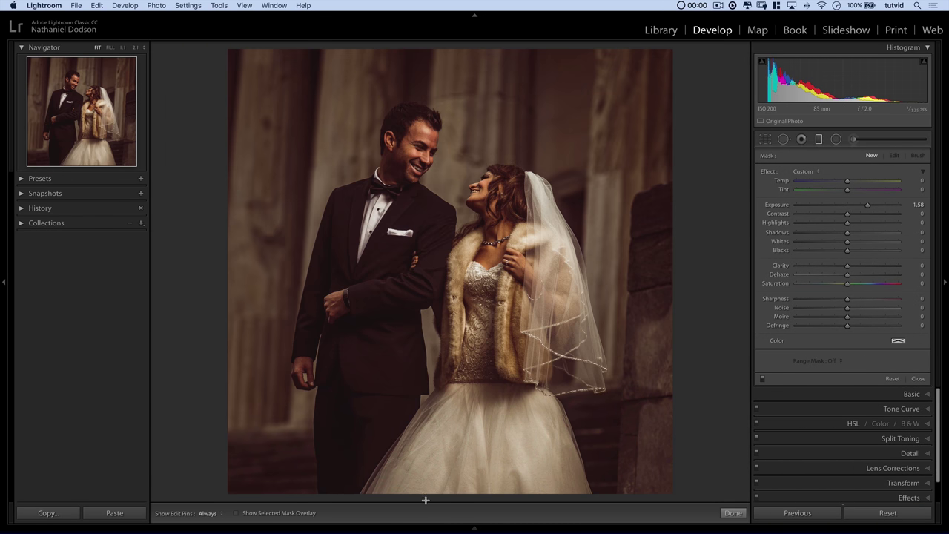
Add a bottom graduated filter at Exposure −0.74, Shadows −14, Blacks −2, then draw one from the top.
left_click_drag(439, 491, 440, 235)
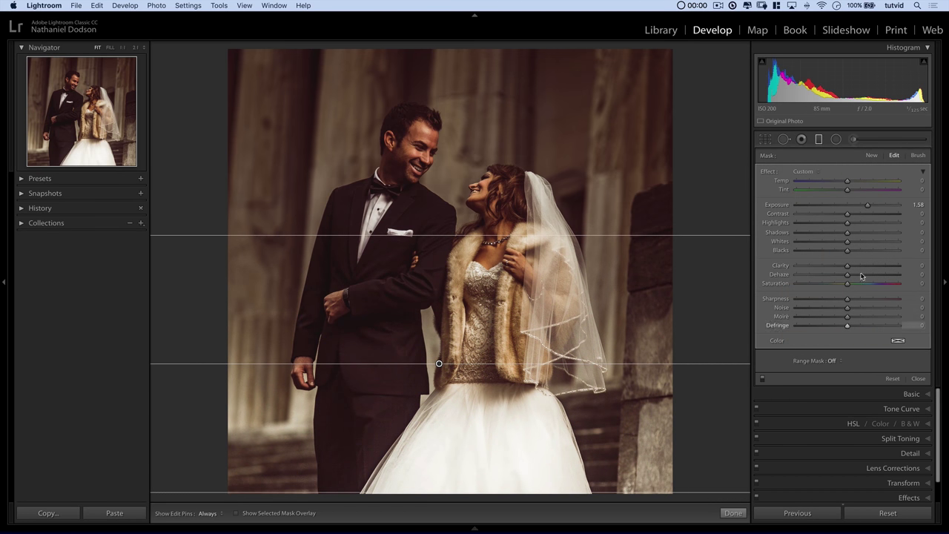
left_click(841, 205)
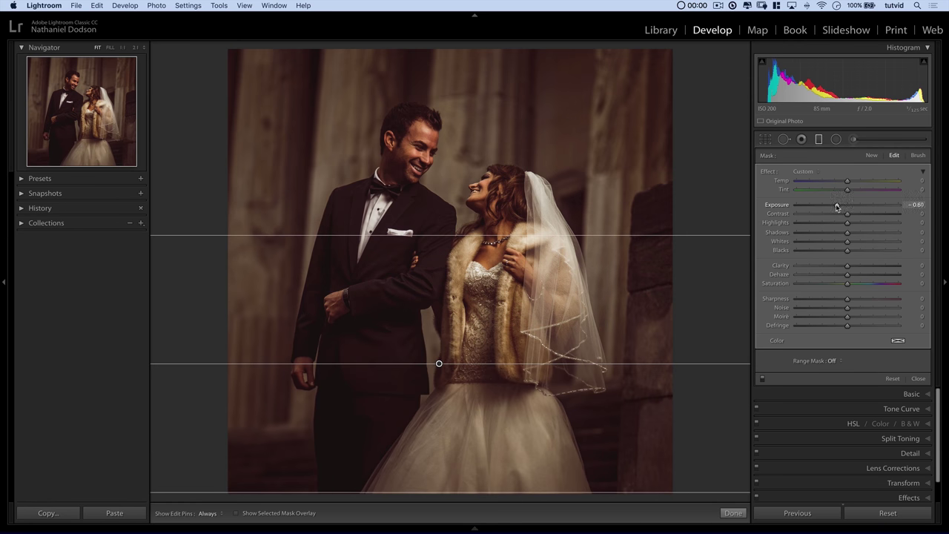
left_click_drag(836, 206, 838, 205)
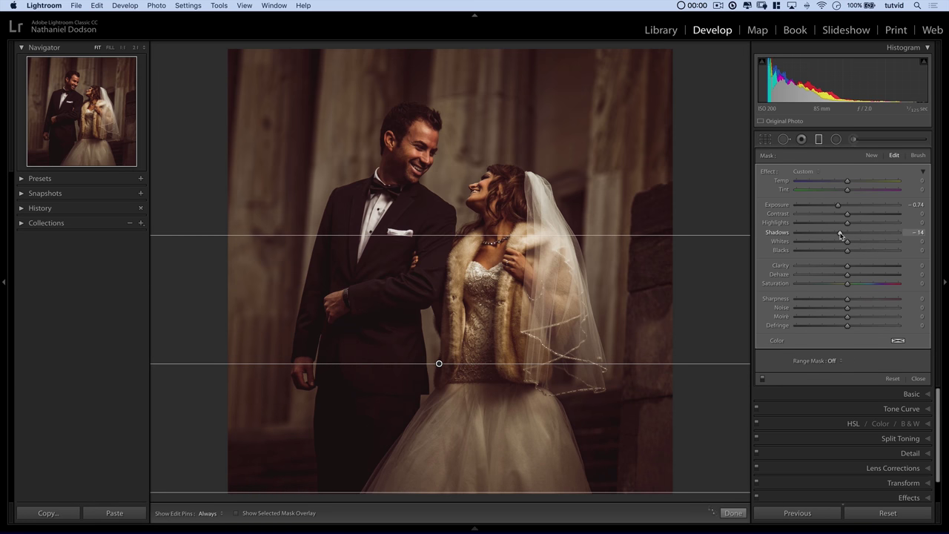
left_click(847, 252)
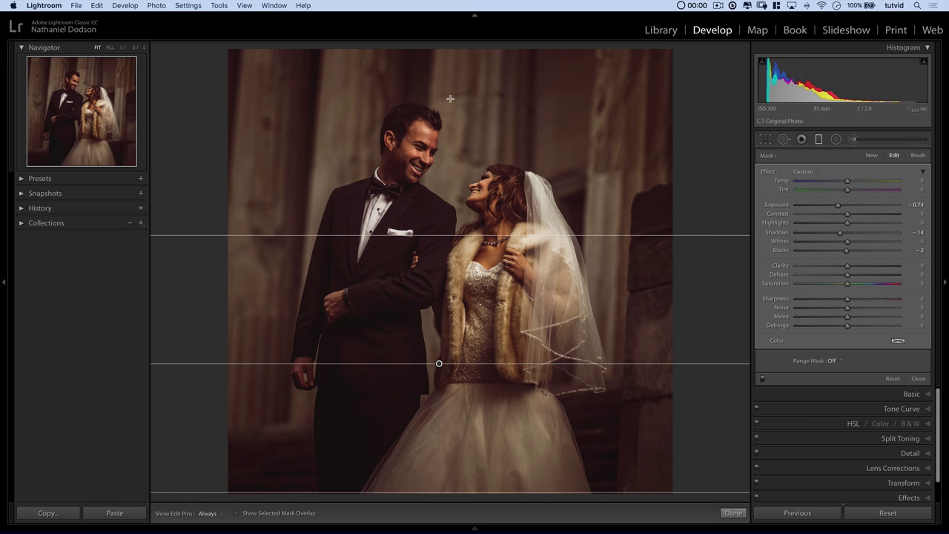
left_click_drag(450, 49, 471, 243)
Angle and reset the top graduated filter to Exposure 0.20, Highlights 15, then switch it off.
left_click_drag(470, 243, 463, 304)
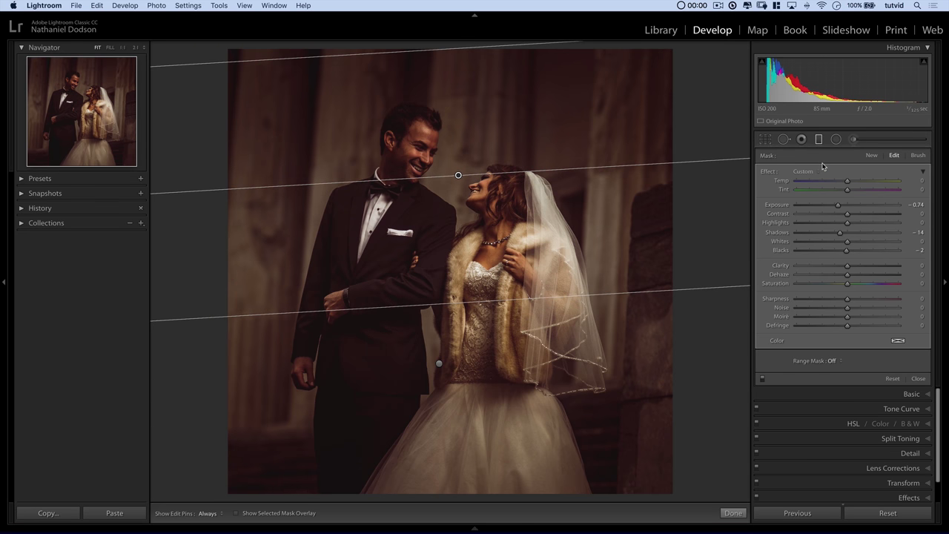
key("alt")
left_click(769, 174, "alt")
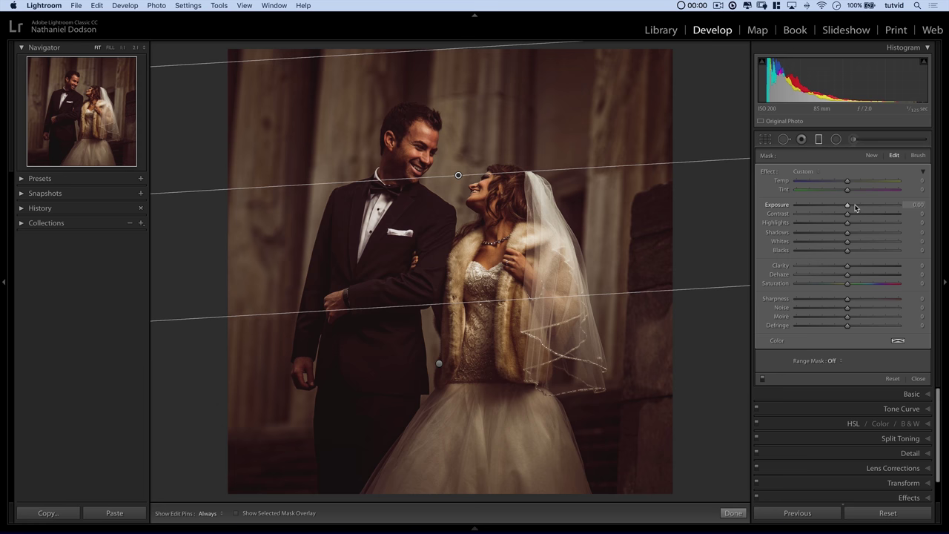
left_click(918, 204)
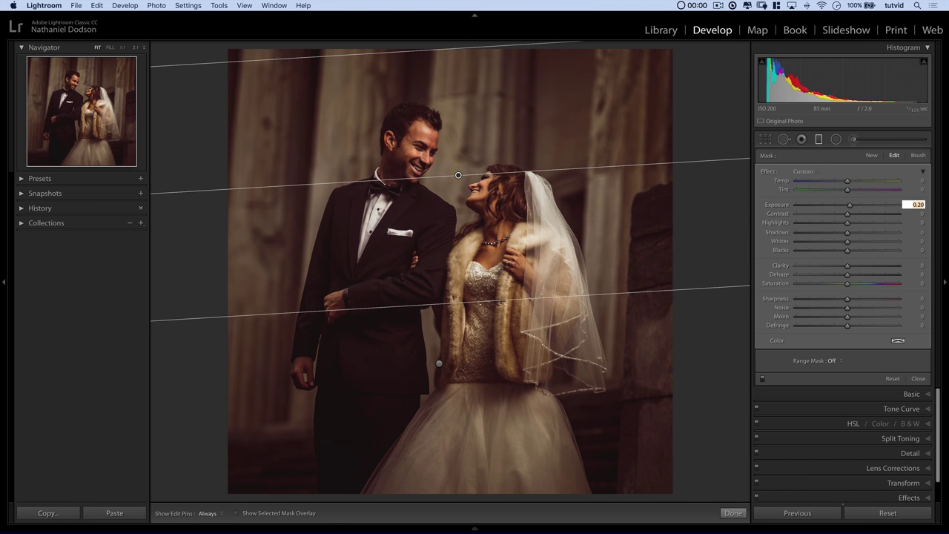
left_click(917, 223)
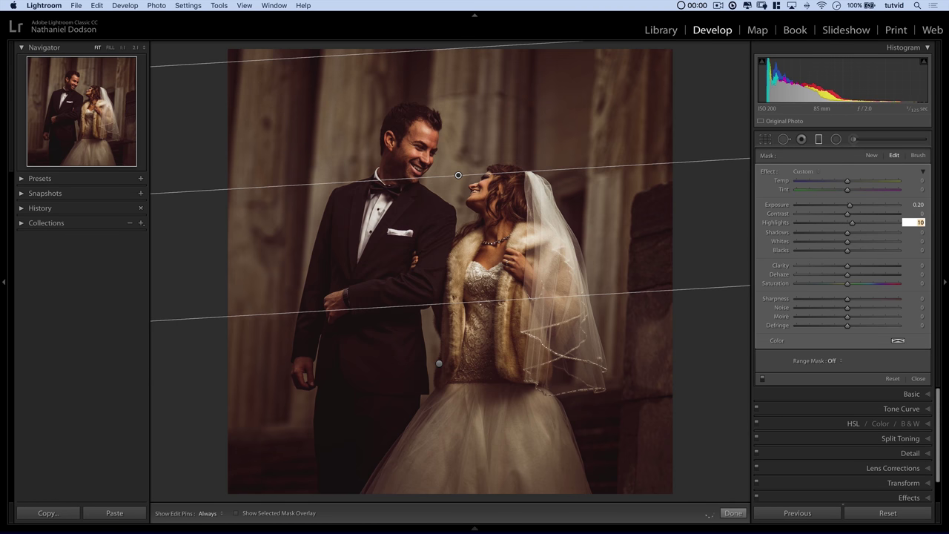
key("Up")
key("Up")
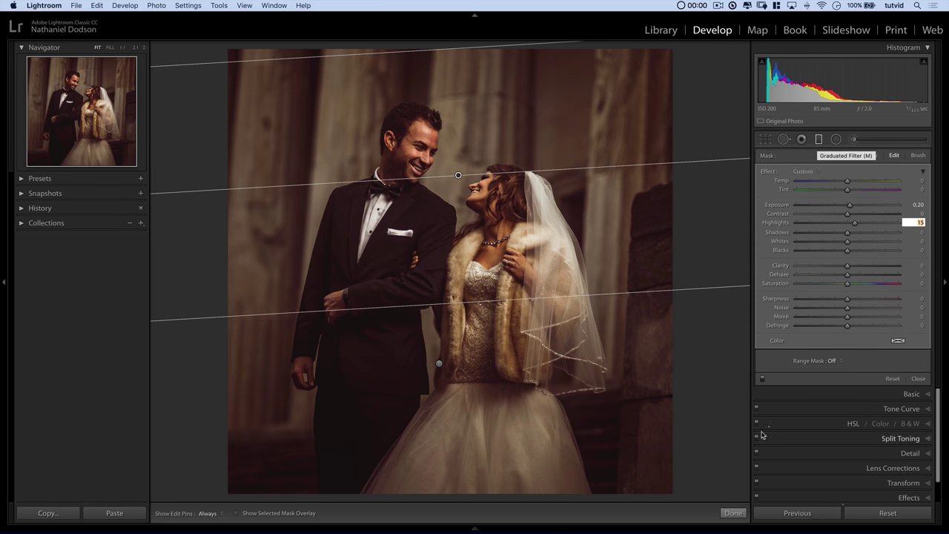
left_click(763, 381)
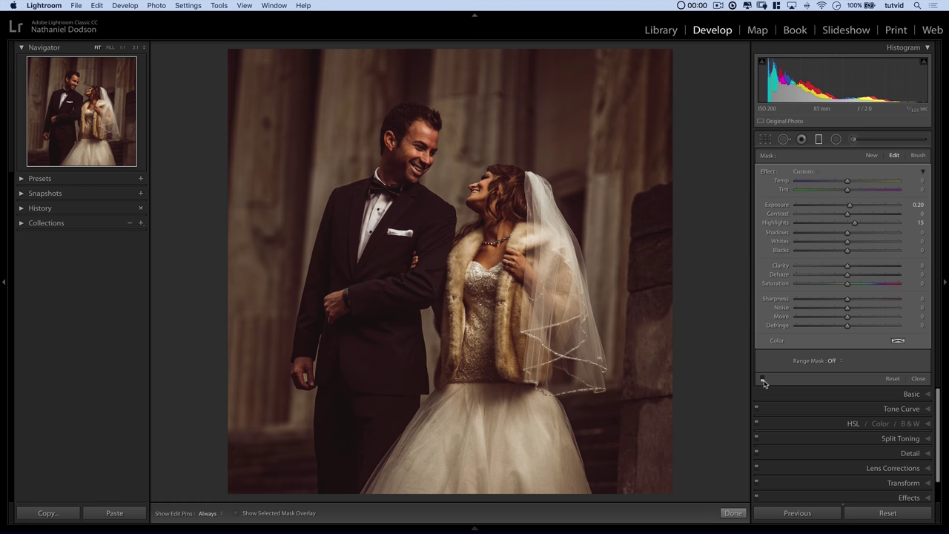
Re-enable and close the graduated filter, then compare Before/After side by side at 1:1.
left_click(763, 381)
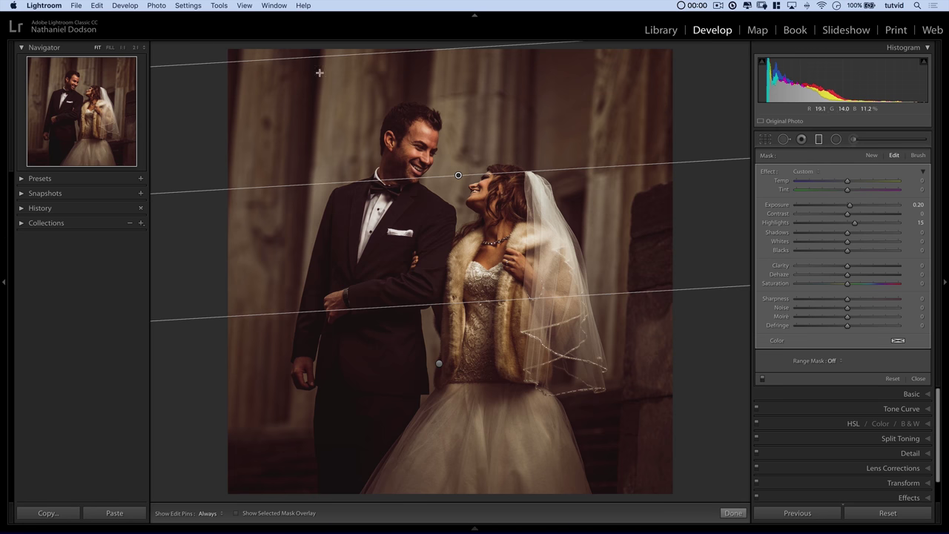
left_click(819, 140)
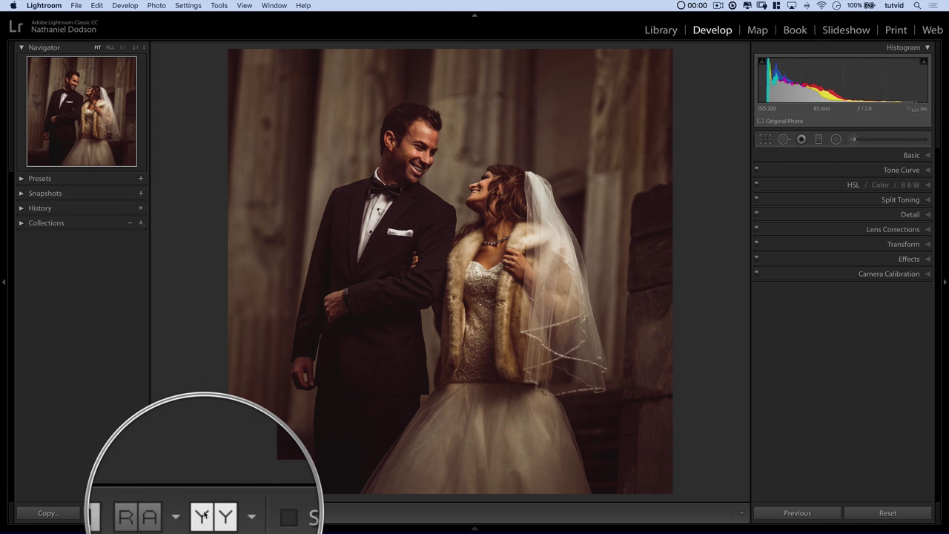
left_click(207, 513)
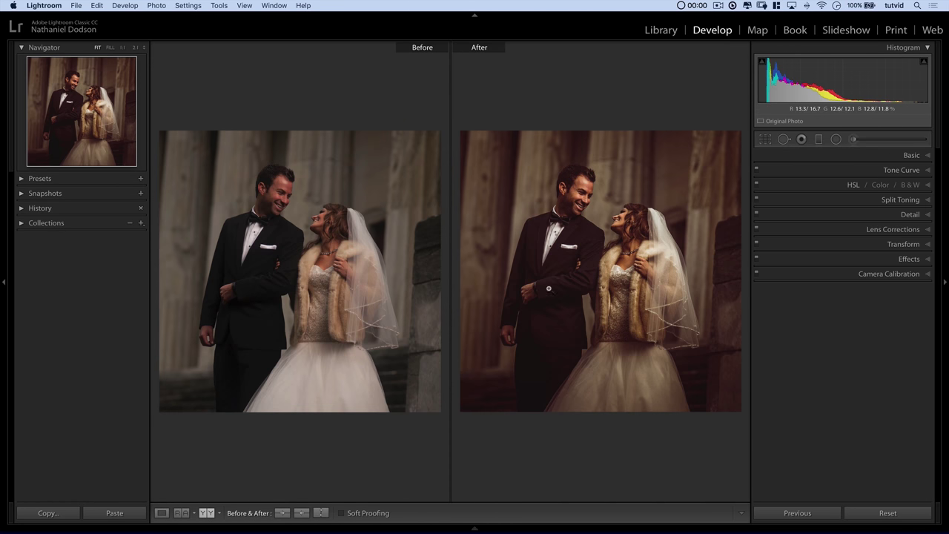
left_click(161, 512)
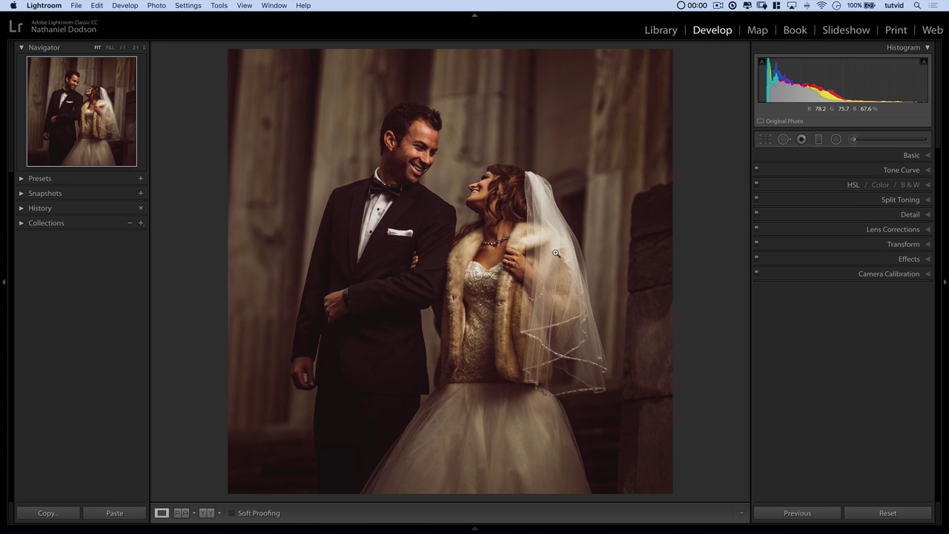
left_click(206, 512)
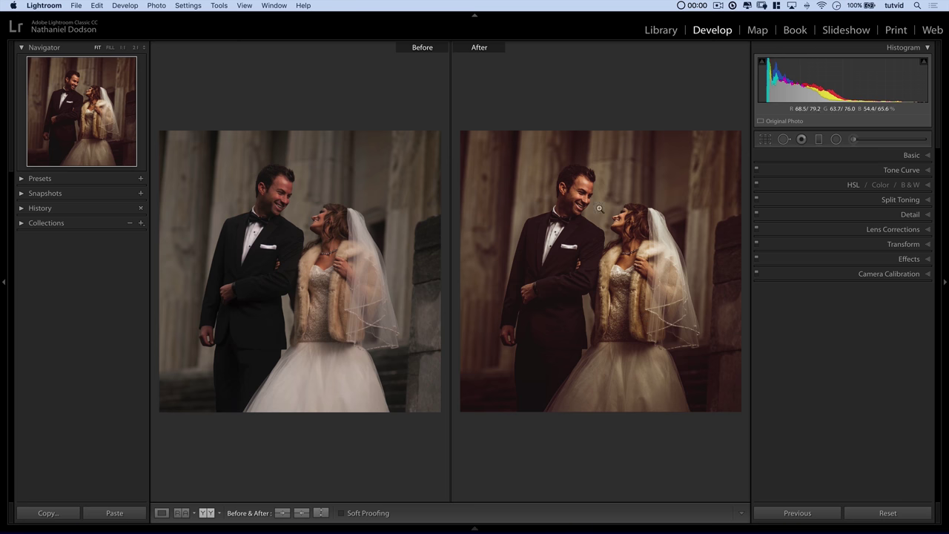
left_click(626, 245)
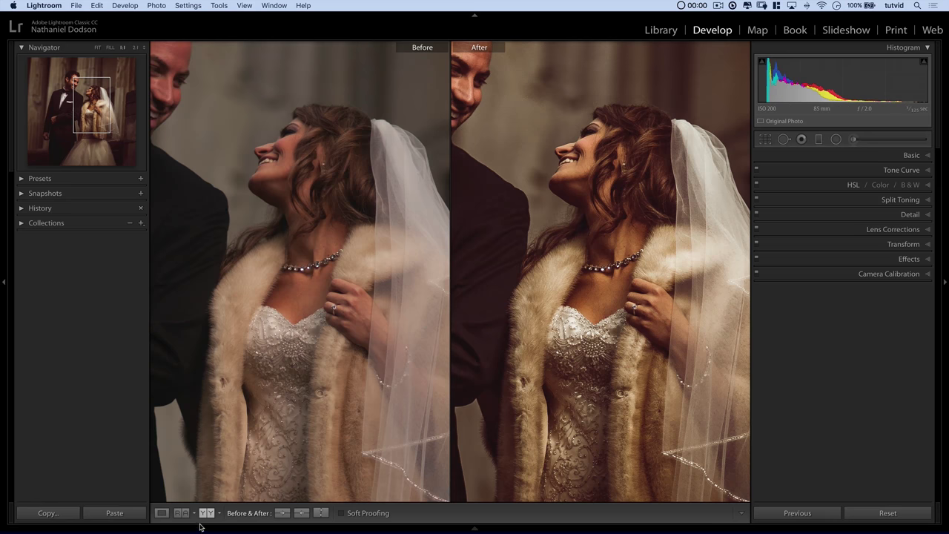
Start a reset Adjustment Brush with Temp −5 and Tint 5 for the bride's skin.
left_click(162, 513)
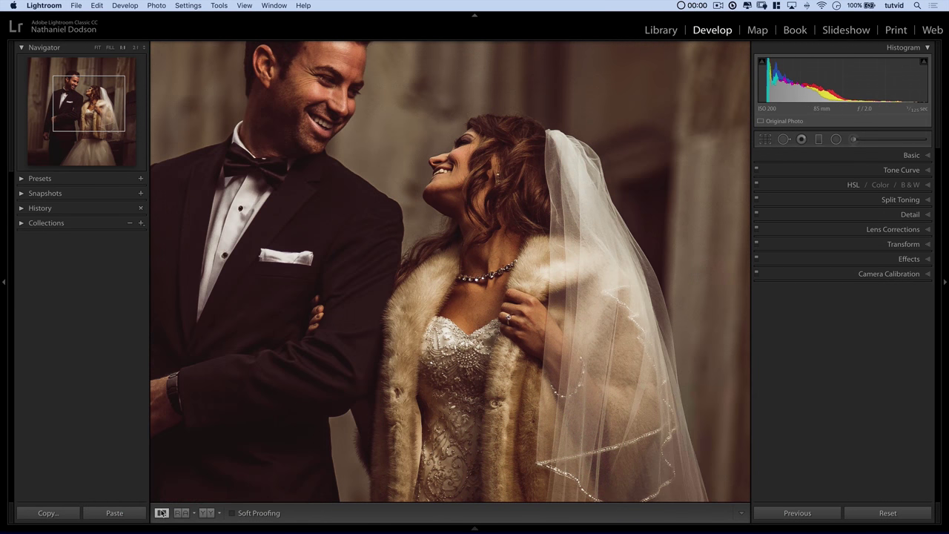
left_click(853, 139)
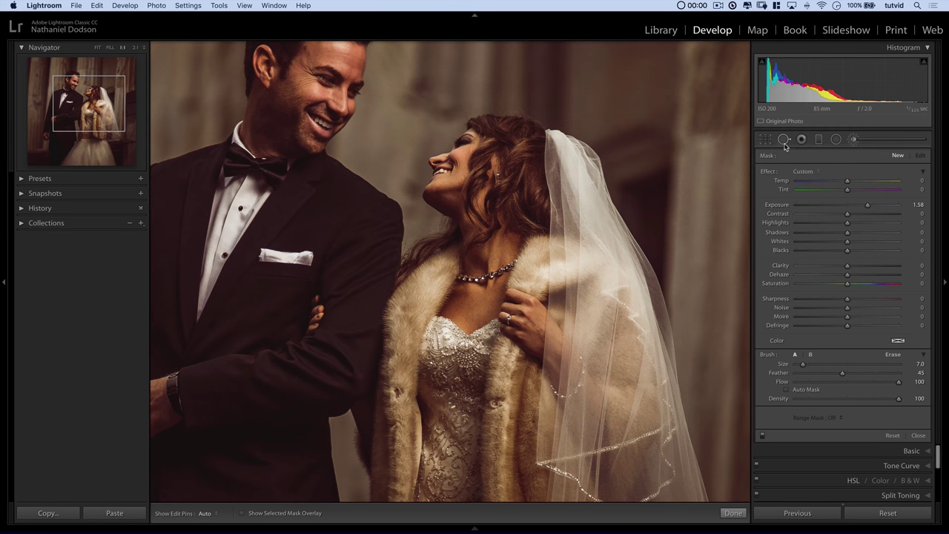
key("alt")
key("alt")
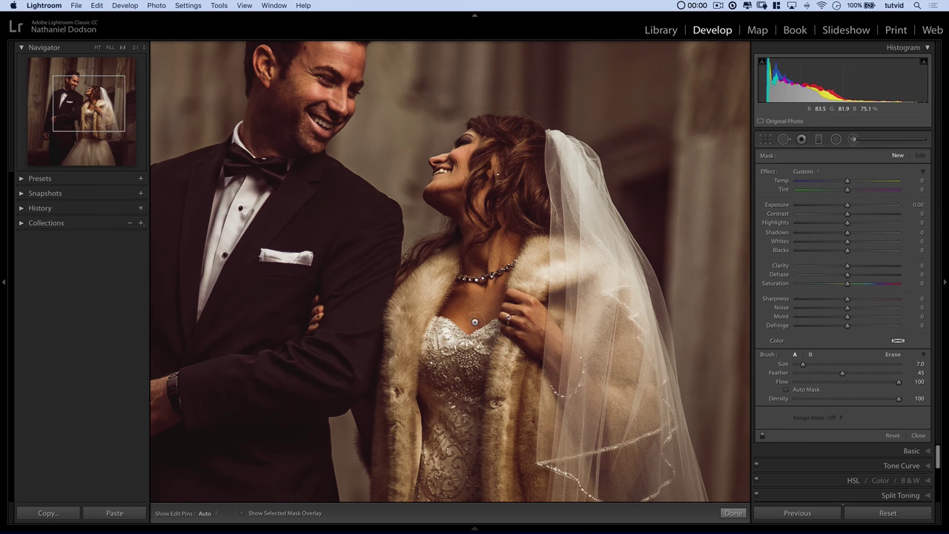
left_click(918, 180)
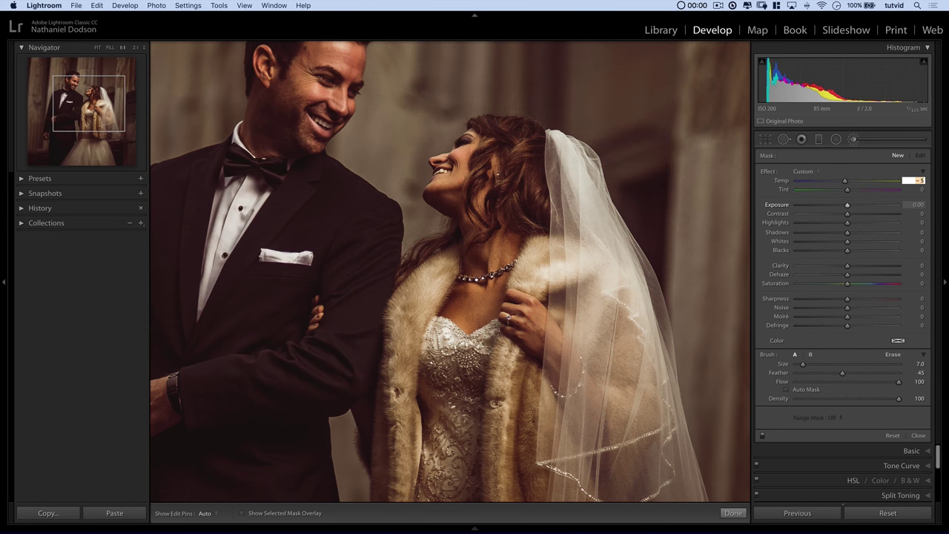
key("Tab")
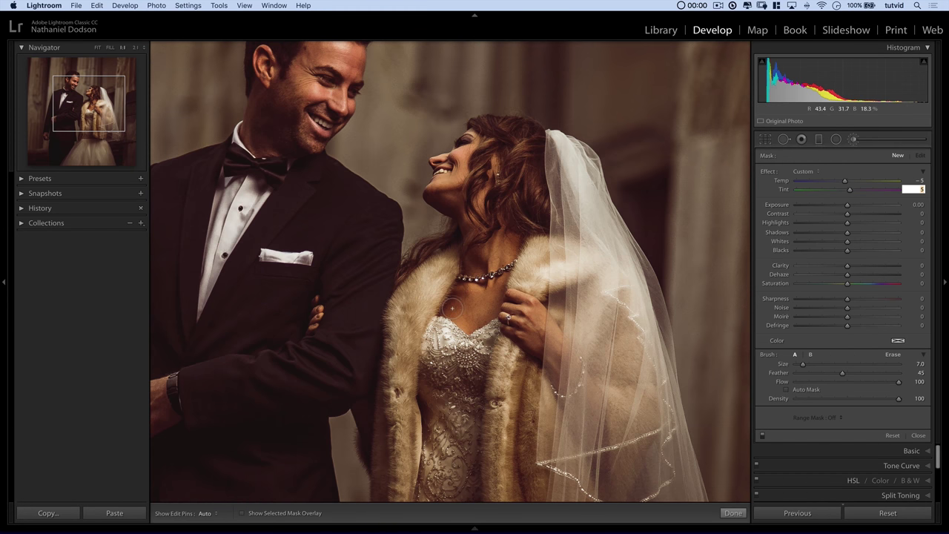
key("Return")
key("h")
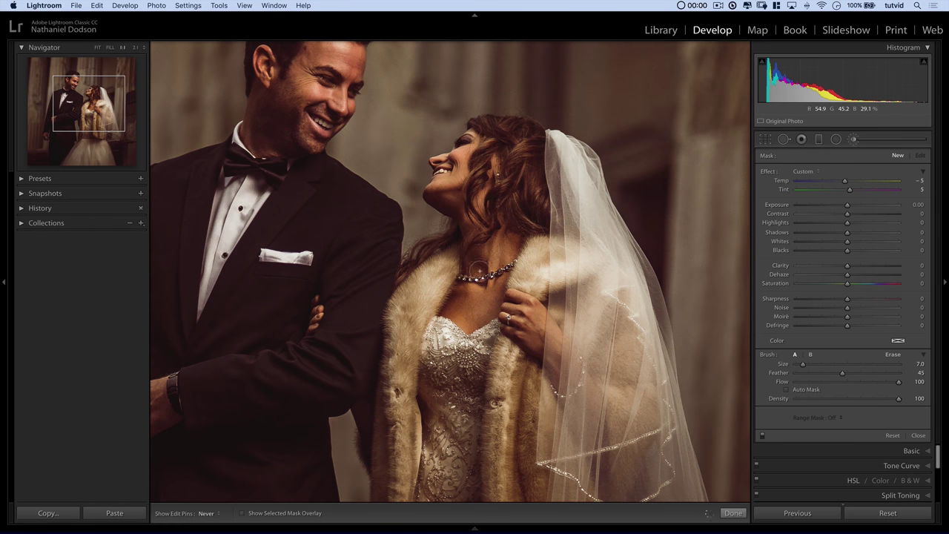
key("h")
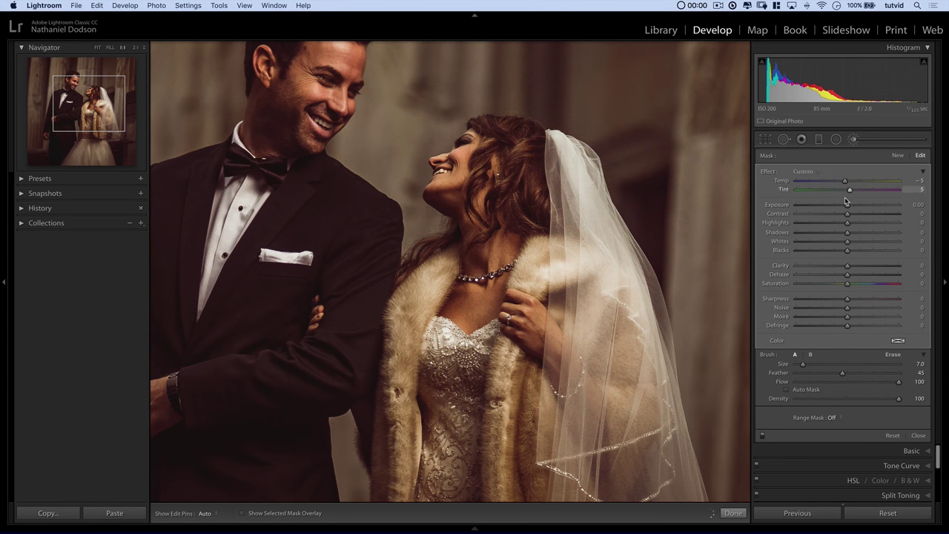
Cool the painted skin further, entering Temp −15 and raising Tint to 10.
left_click(918, 180)
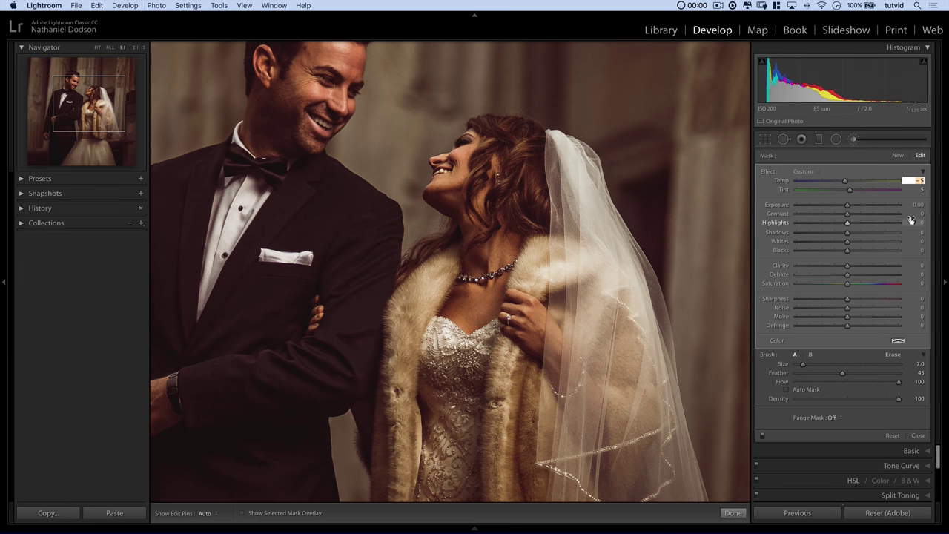
type("-15")
key("Return")
key("Tab")
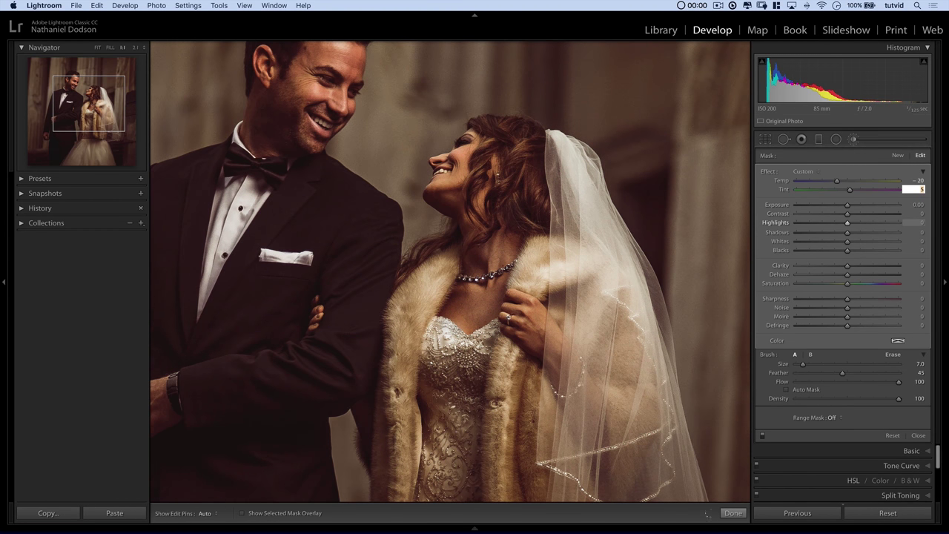
key("Up")
key("Up")
key("Return")
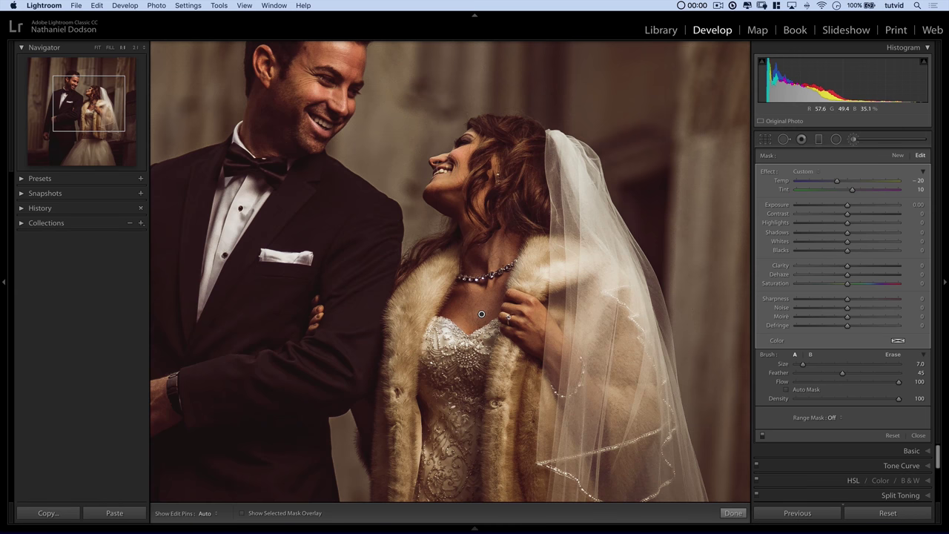
Erase brush overspill, then set Temp −10, Tint 5 and toggle the adjustment to compare.
key("alt")
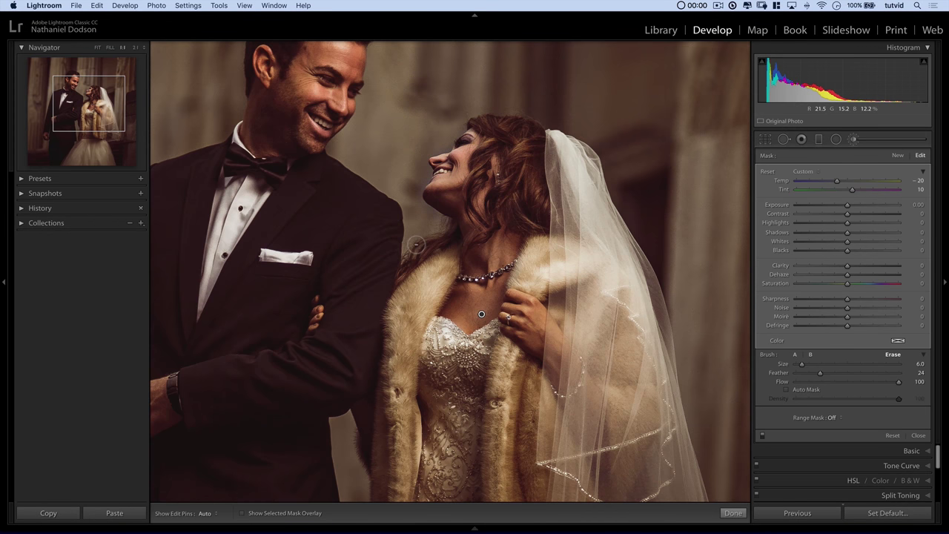
key("h")
key("alt")
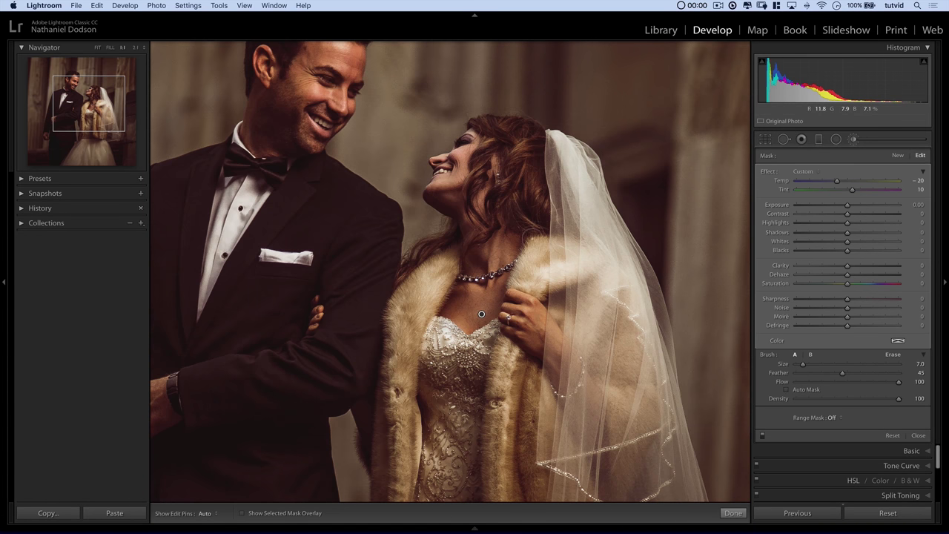
left_click(917, 180)
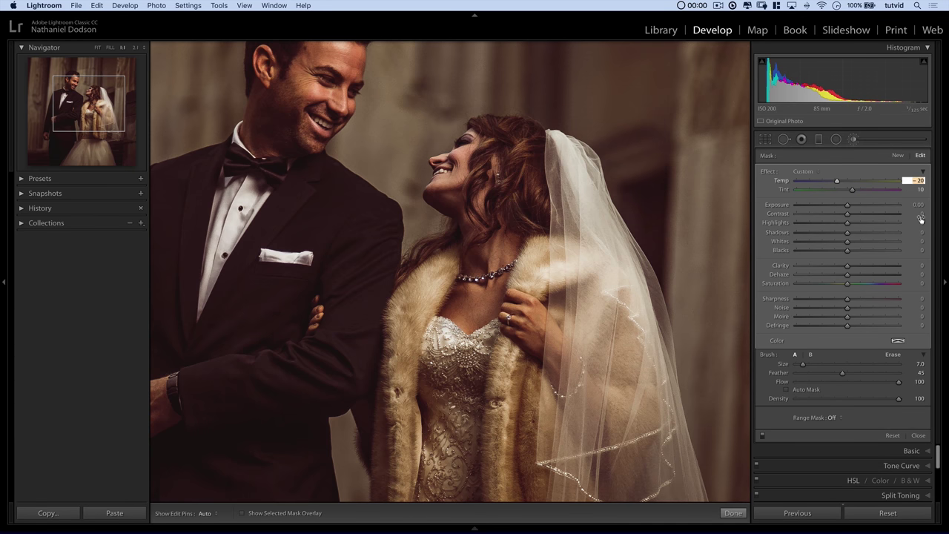
type("-10")
key("Tab")
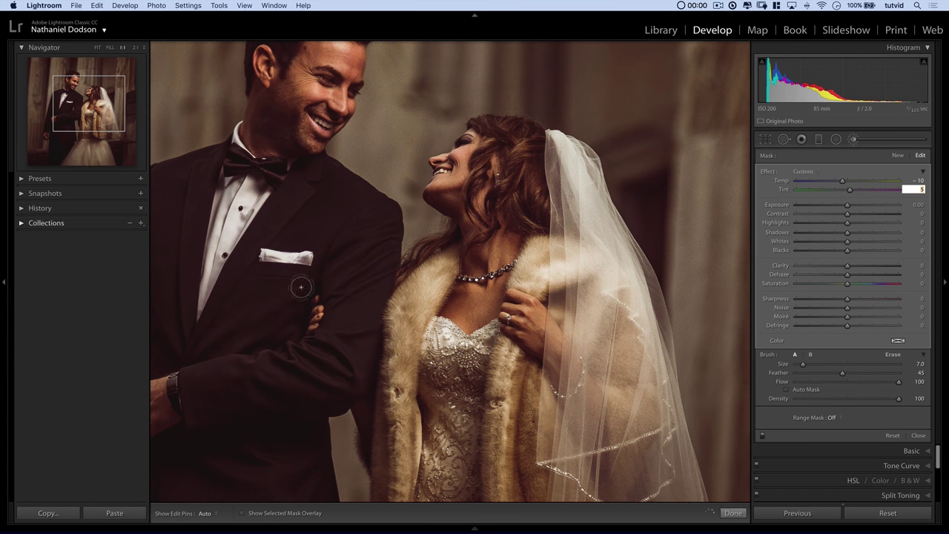
left_click(761, 437)
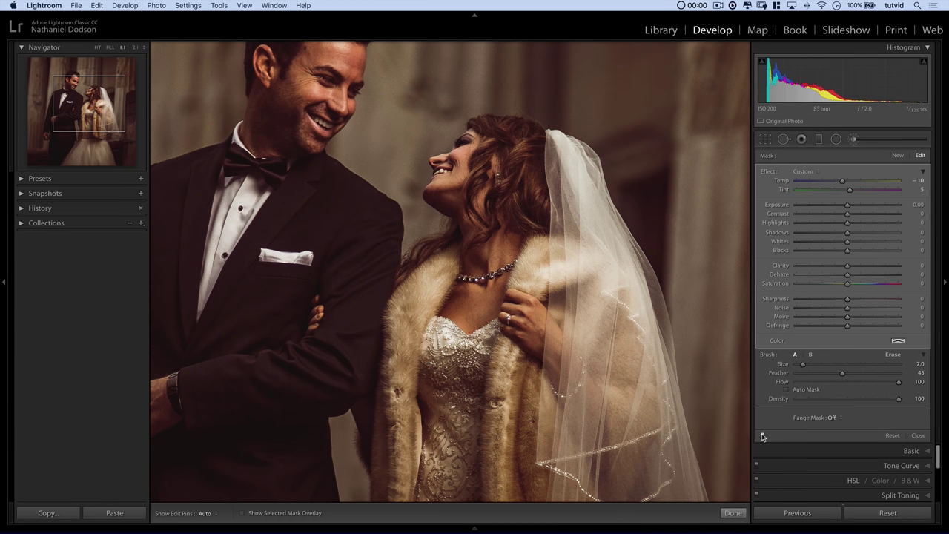
left_click(762, 438)
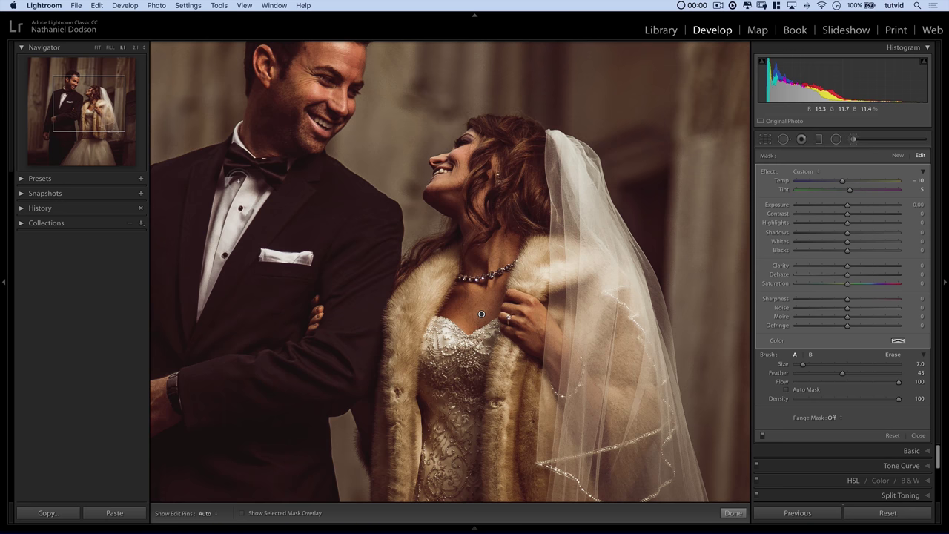
Fit the photo in the Navigator, close the Adjustment Brush, and show Before/After side by side.
left_click(99, 48)
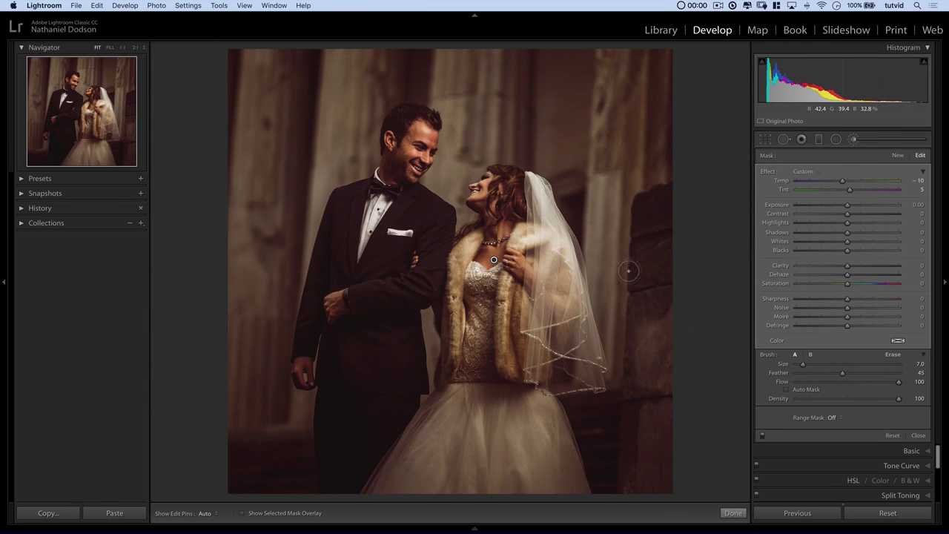
left_click(856, 140)
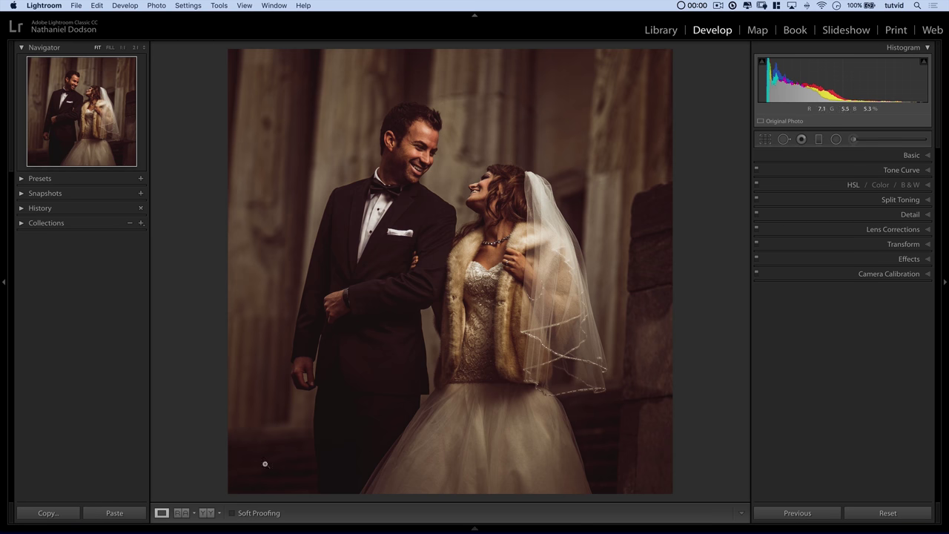
left_click(206, 513)
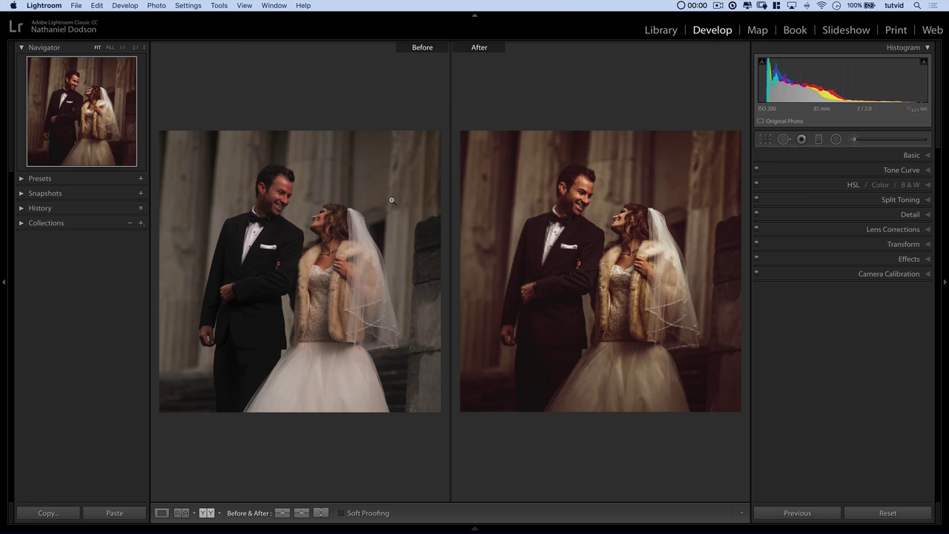